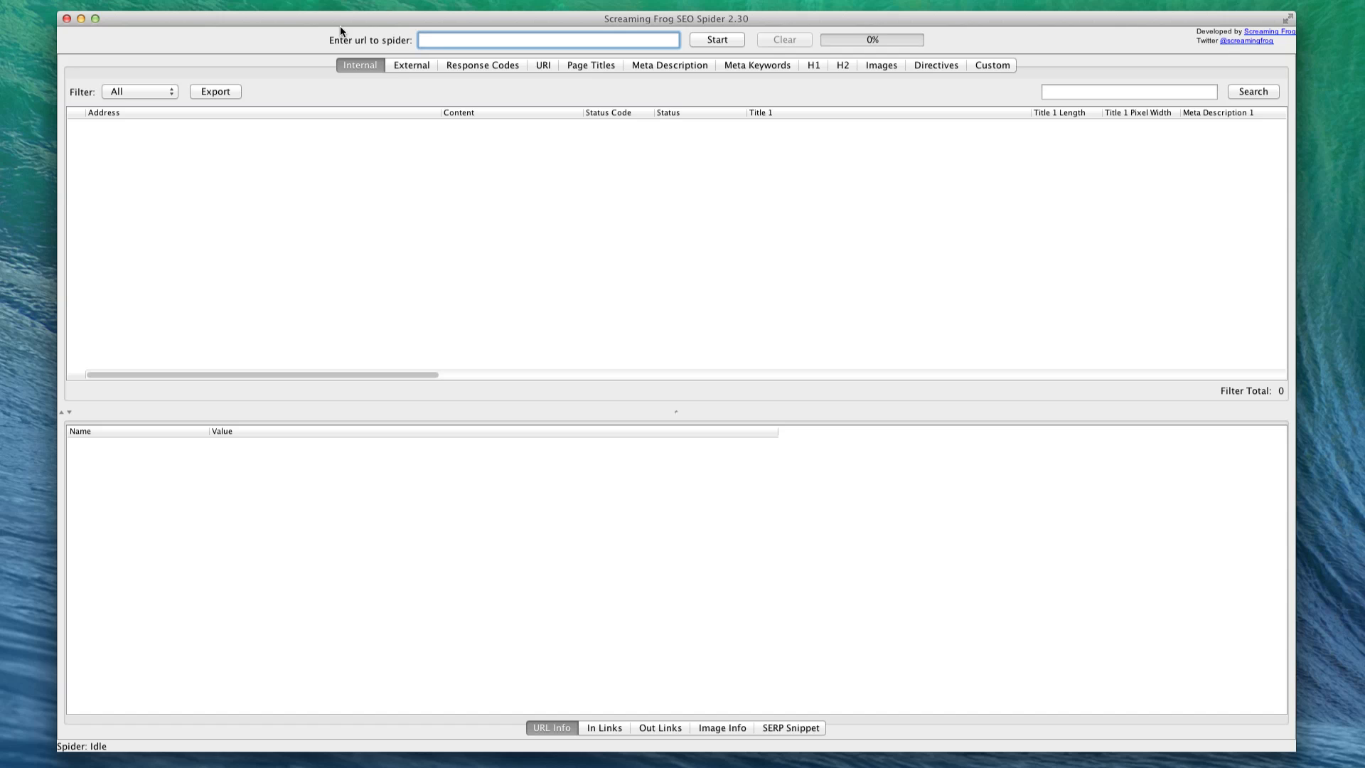
{"action": "type", "text": "http://www.zappos.com/"}
{"action": "left_click", "coordinate": [730, 40]}
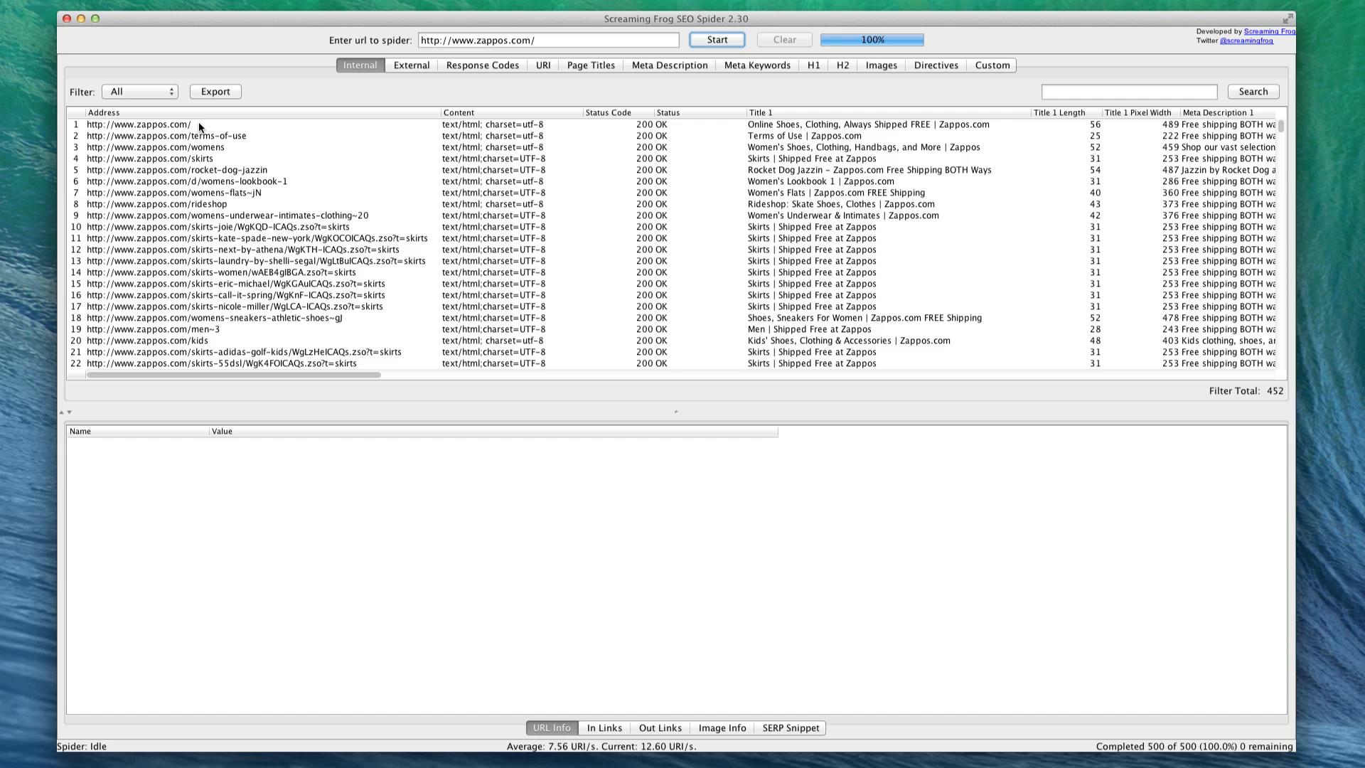
- Look through the crawled internal URLs and their data columns, from address and title across to word count, inlinks and outlinks
{"action": "scroll", "coordinate": [440, 150], "scroll_direction": "down", "scroll_amount": 7}
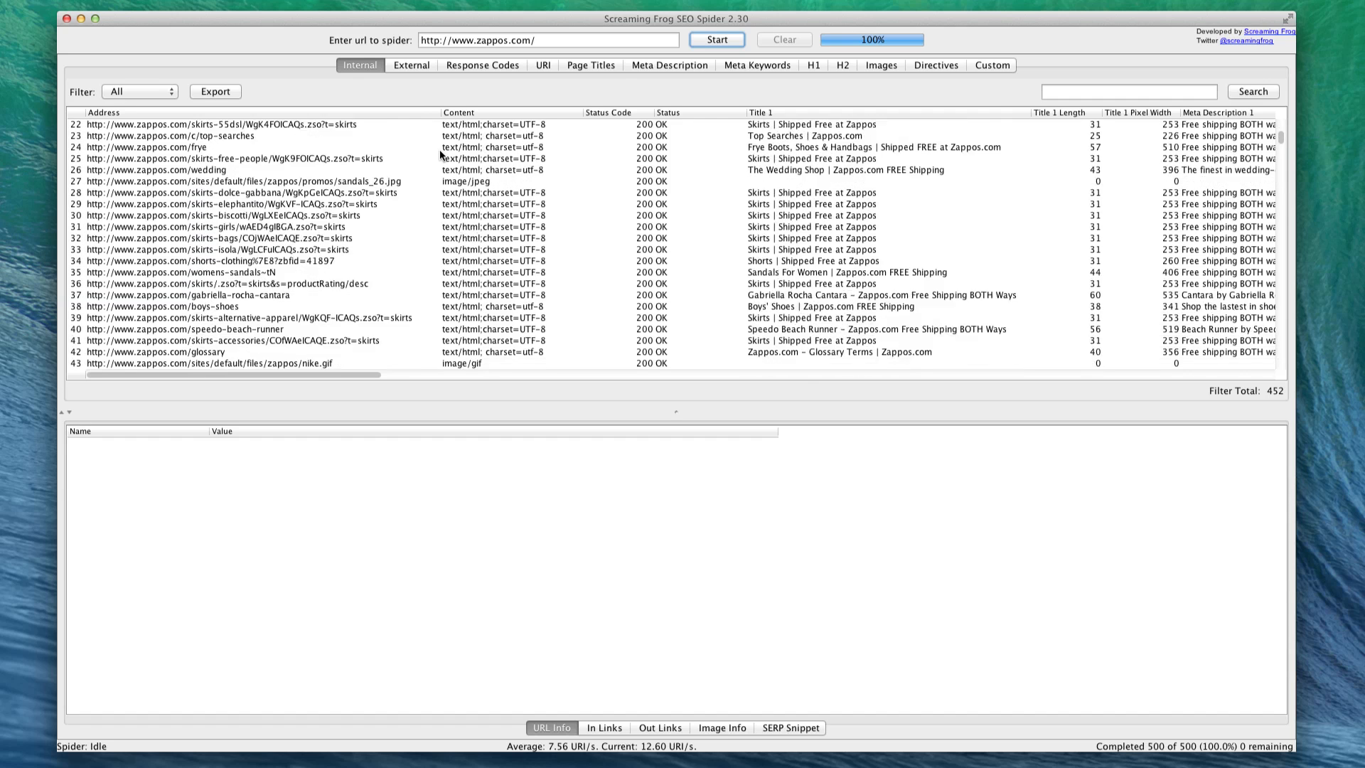
{"action": "scroll", "coordinate": [439, 149], "scroll_direction": "up", "scroll_amount": 7}
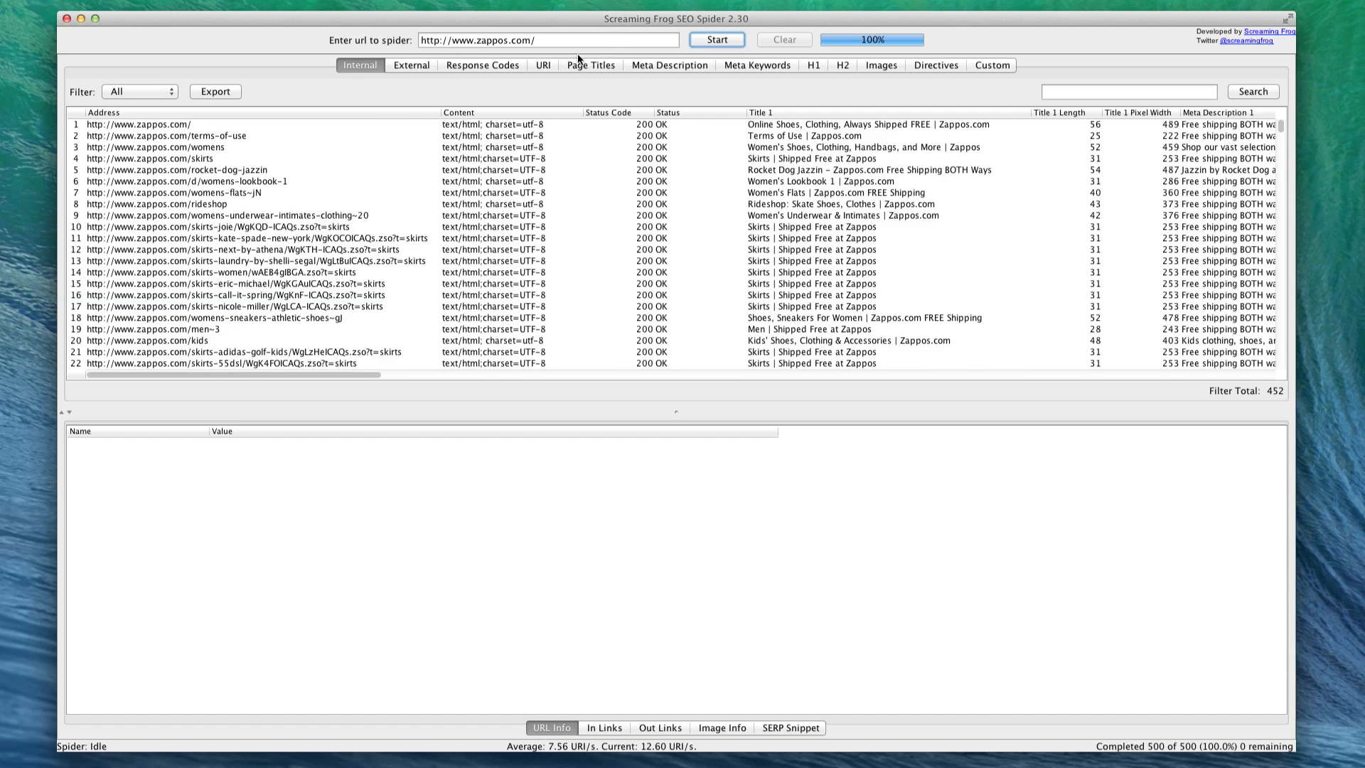
{"action": "scroll", "coordinate": [429, 163], "scroll_direction": "right", "scroll_amount": 15}
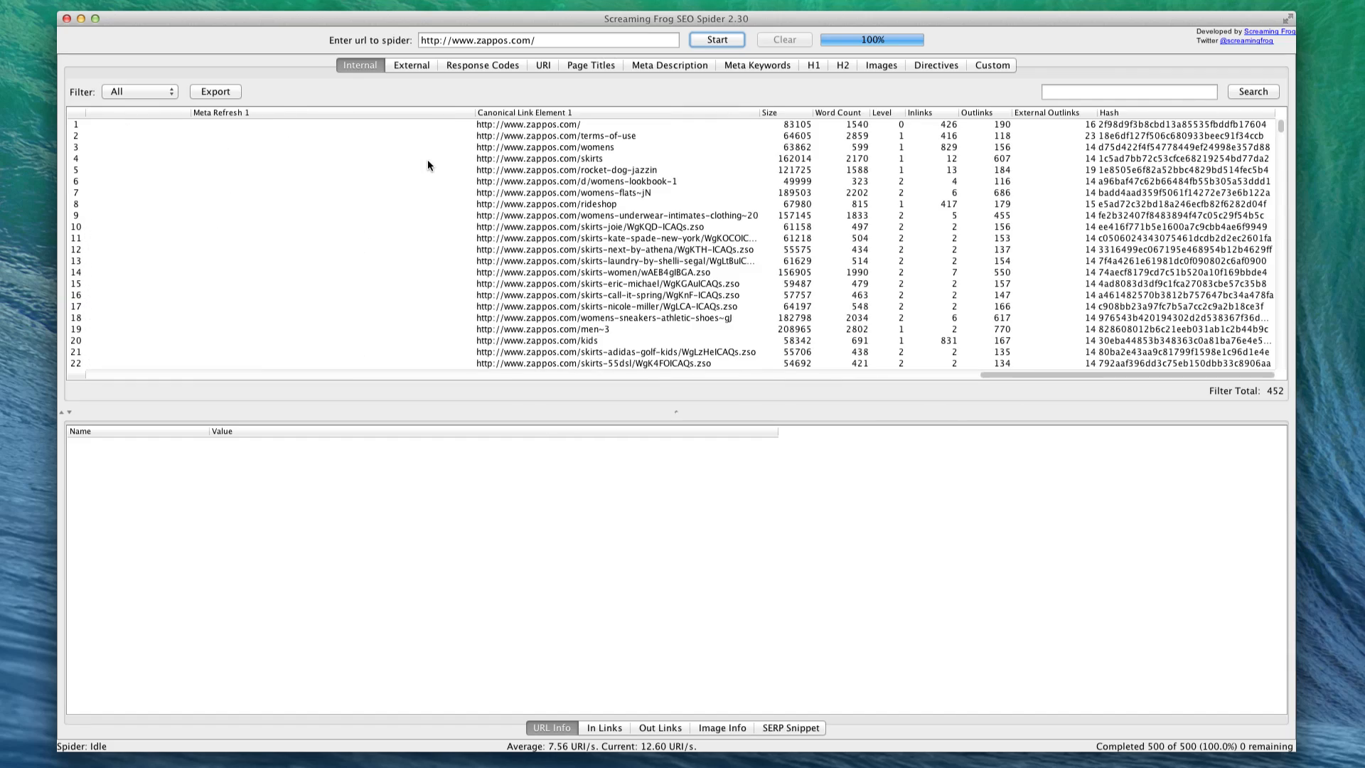
{"action": "scroll", "coordinate": [429, 163], "scroll_direction": "left", "scroll_amount": 6}
{"action": "scroll", "coordinate": [428, 163], "scroll_direction": "right", "scroll_amount": 8}
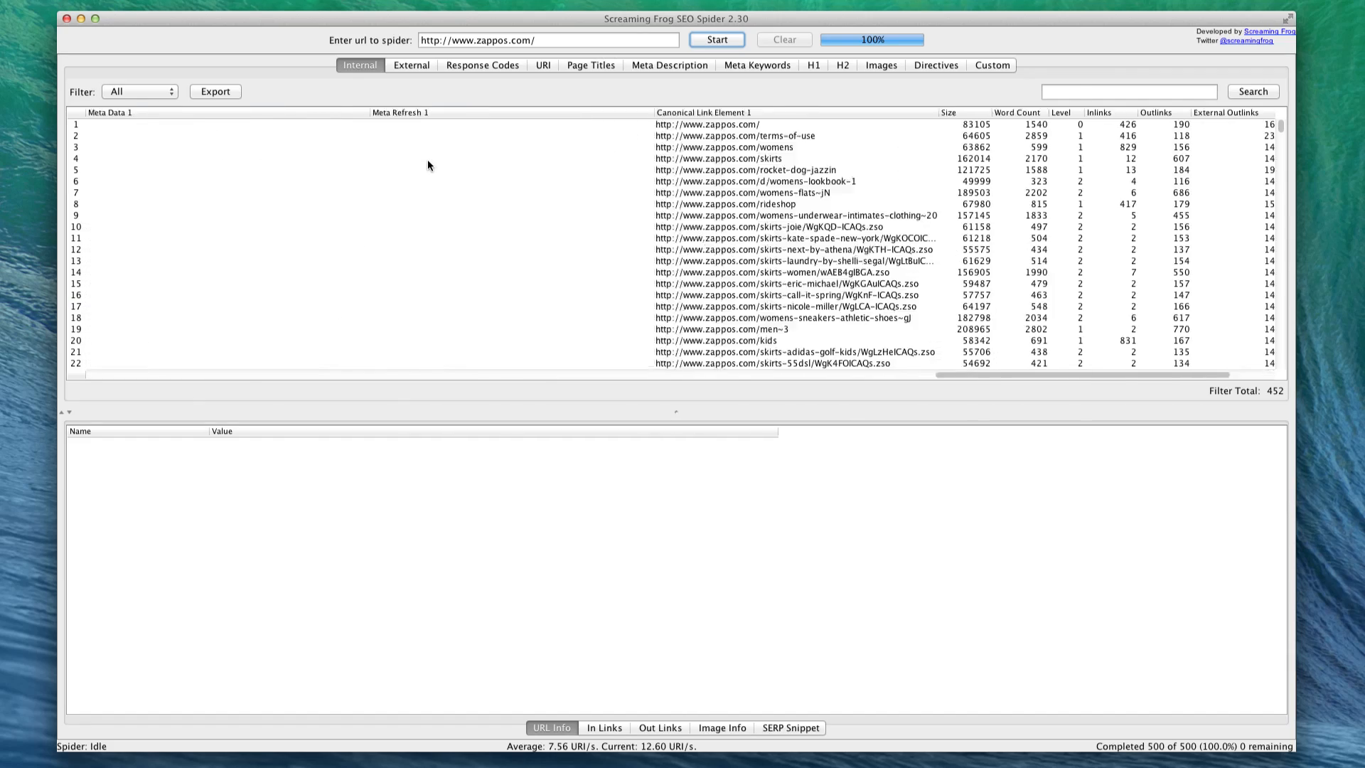
{"action": "scroll", "coordinate": [428, 164], "scroll_direction": "left", "scroll_amount": 6}
{"action": "scroll", "coordinate": [428, 164], "scroll_direction": "left", "scroll_amount": 10}
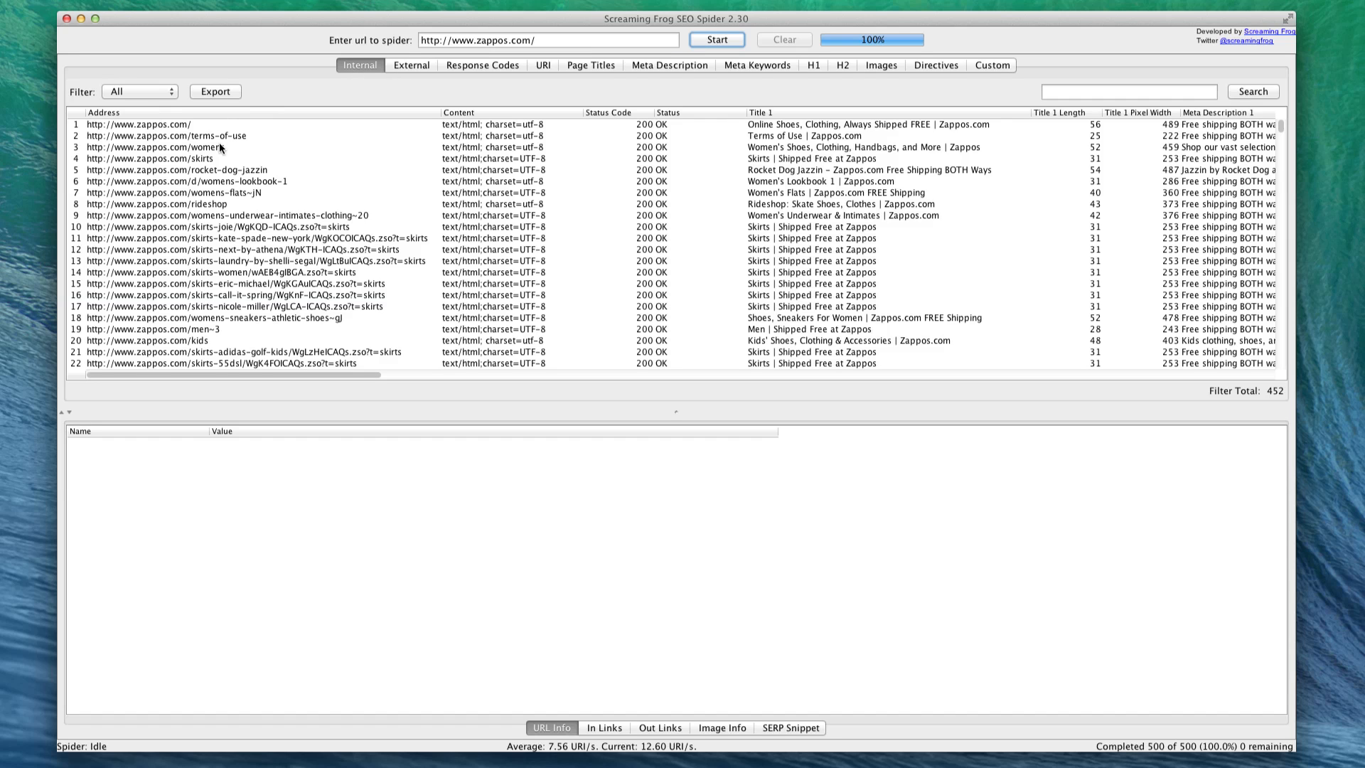
- Review the crawl's external URLs, response codes, URIs, page titles, meta descriptions and meta keywords in turn
{"action": "left_click", "coordinate": [402, 66]}
{"action": "scroll", "coordinate": [356, 172], "scroll_direction": "down", "scroll_amount": 5}
{"action": "scroll", "coordinate": [335, 210], "scroll_direction": "up", "scroll_amount": 5}
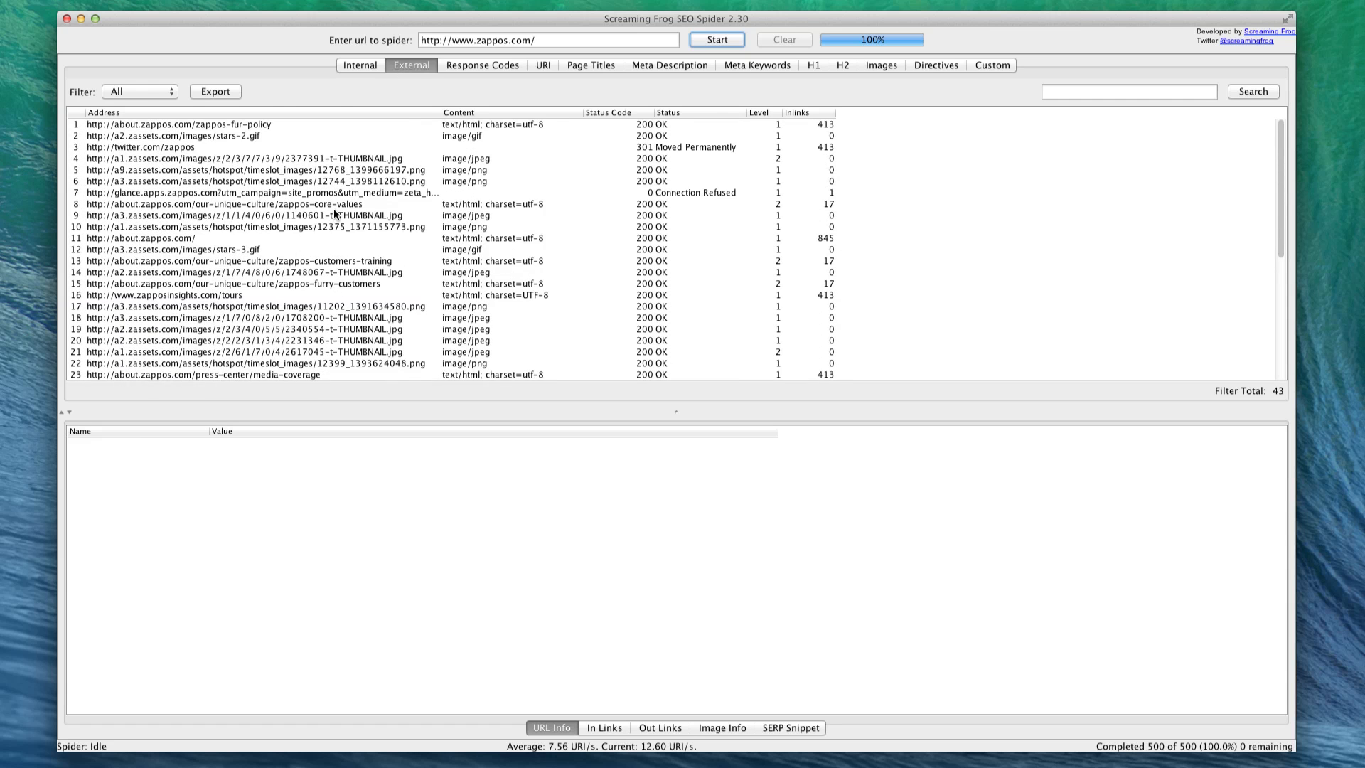
{"action": "left_click", "coordinate": [447, 65]}
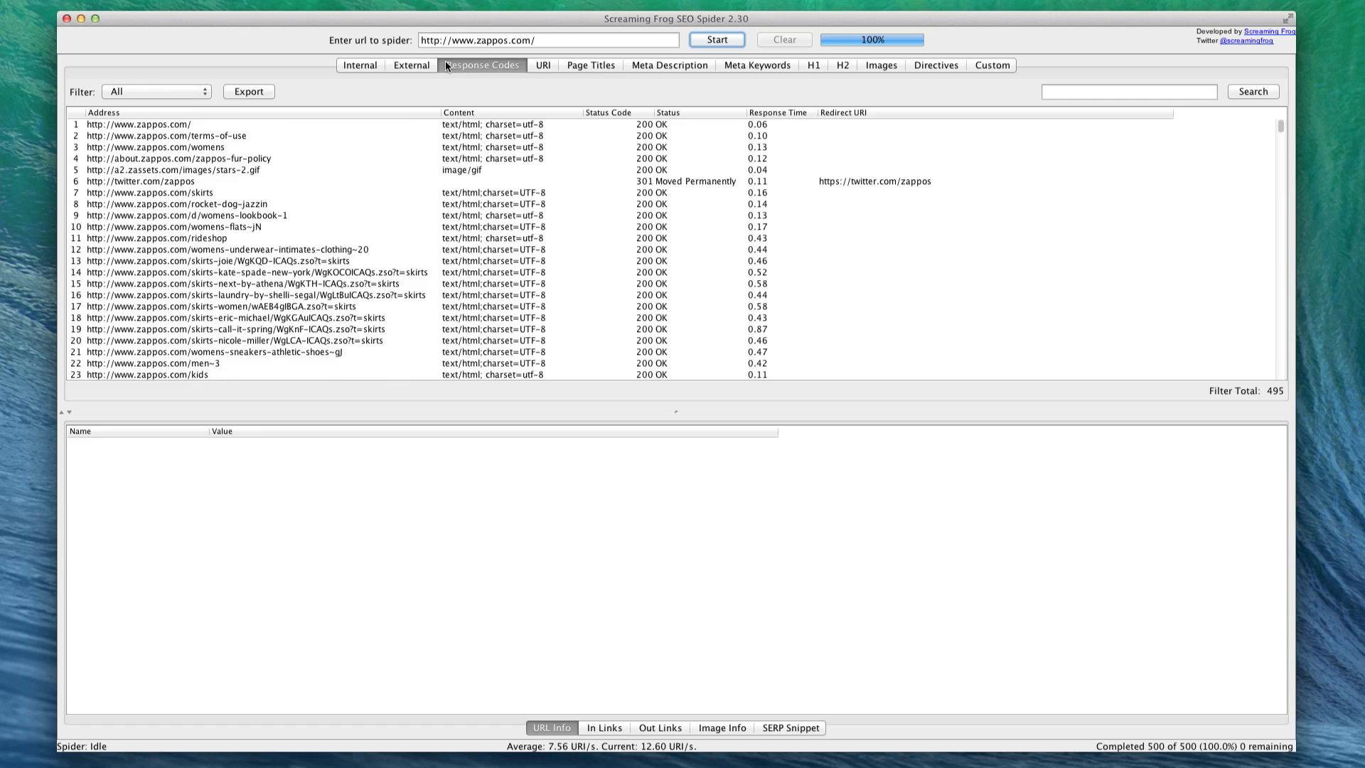
{"action": "left_click", "coordinate": [537, 66]}
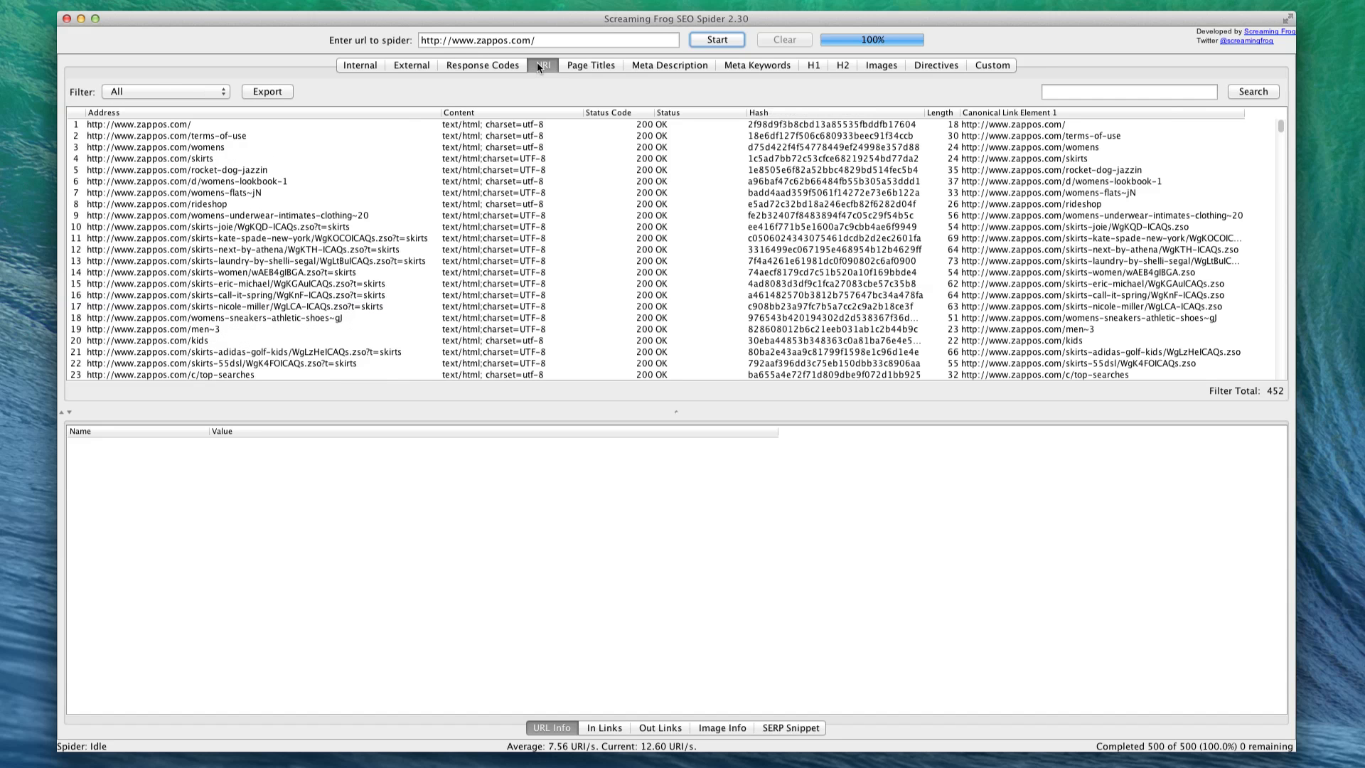
{"action": "left_click", "coordinate": [580, 64]}
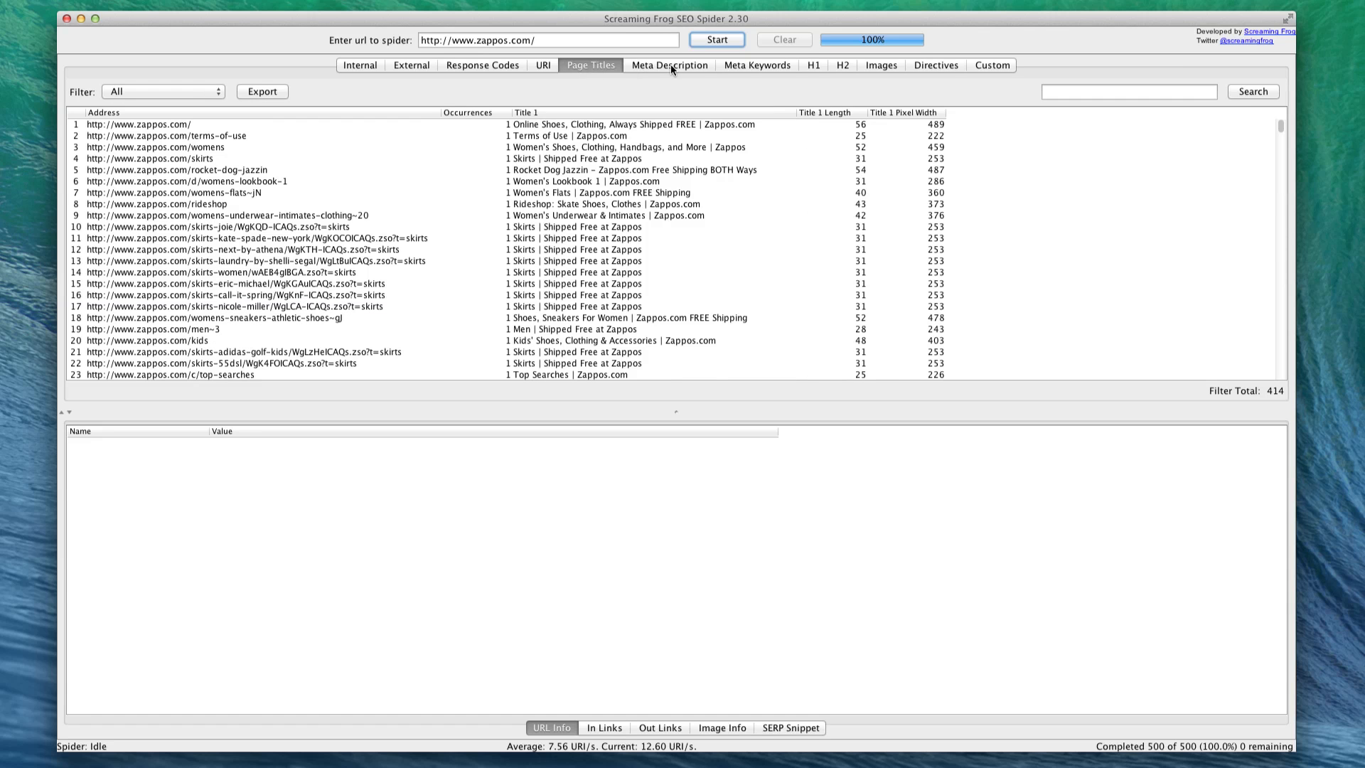
{"action": "left_click", "coordinate": [671, 64]}
{"action": "left_click", "coordinate": [764, 63]}
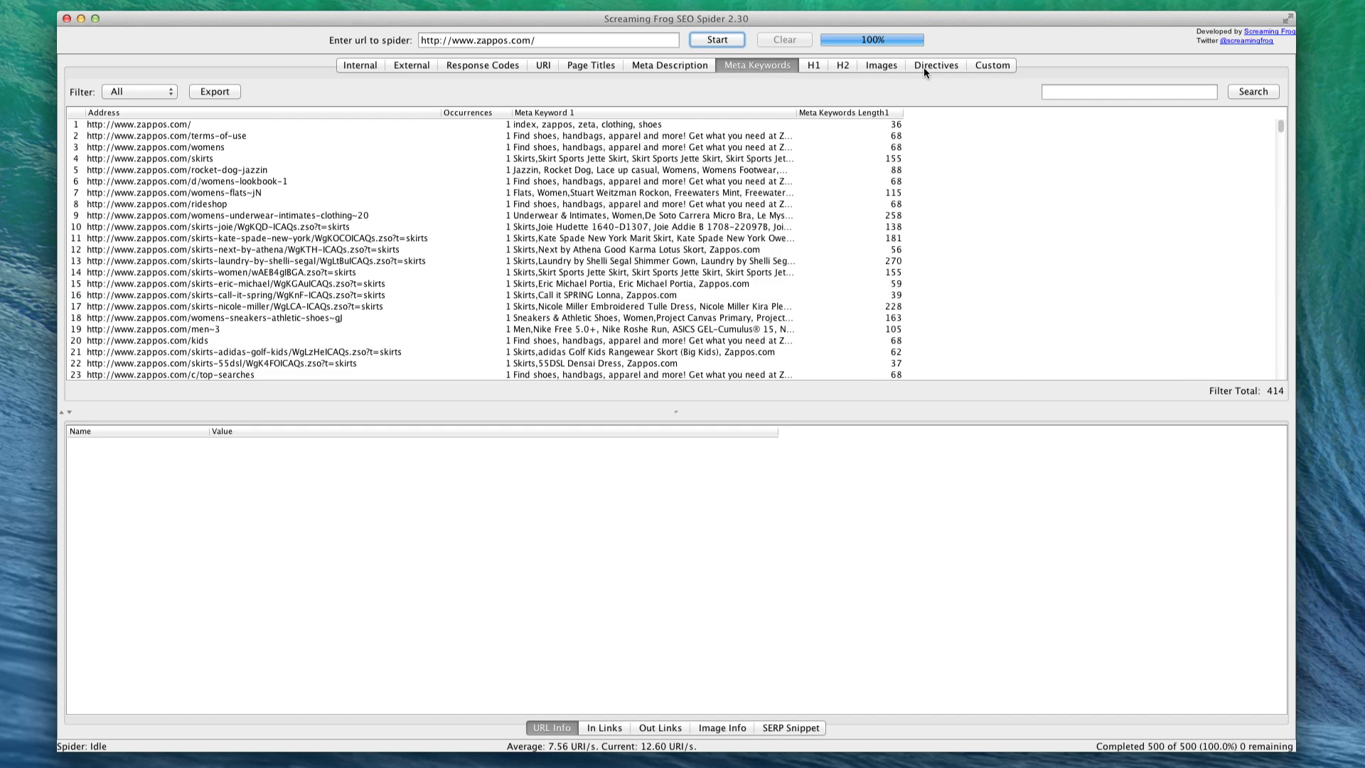
- Select the zappos.com/kids page in the internal URL list and examine its SERP snippet, including the truncated title characters
{"action": "left_click", "coordinate": [348, 66]}
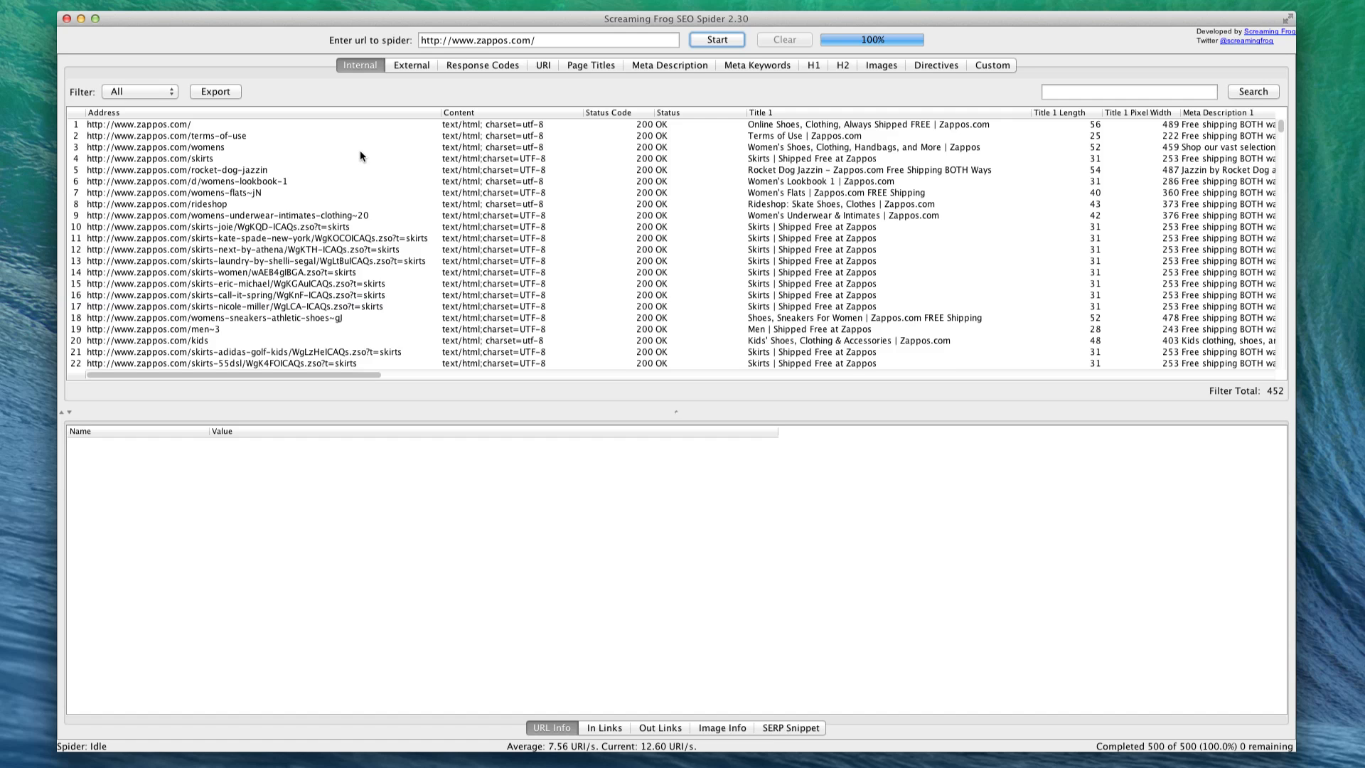
{"action": "scroll", "coordinate": [270, 174], "scroll_direction": "down", "scroll_amount": 4}
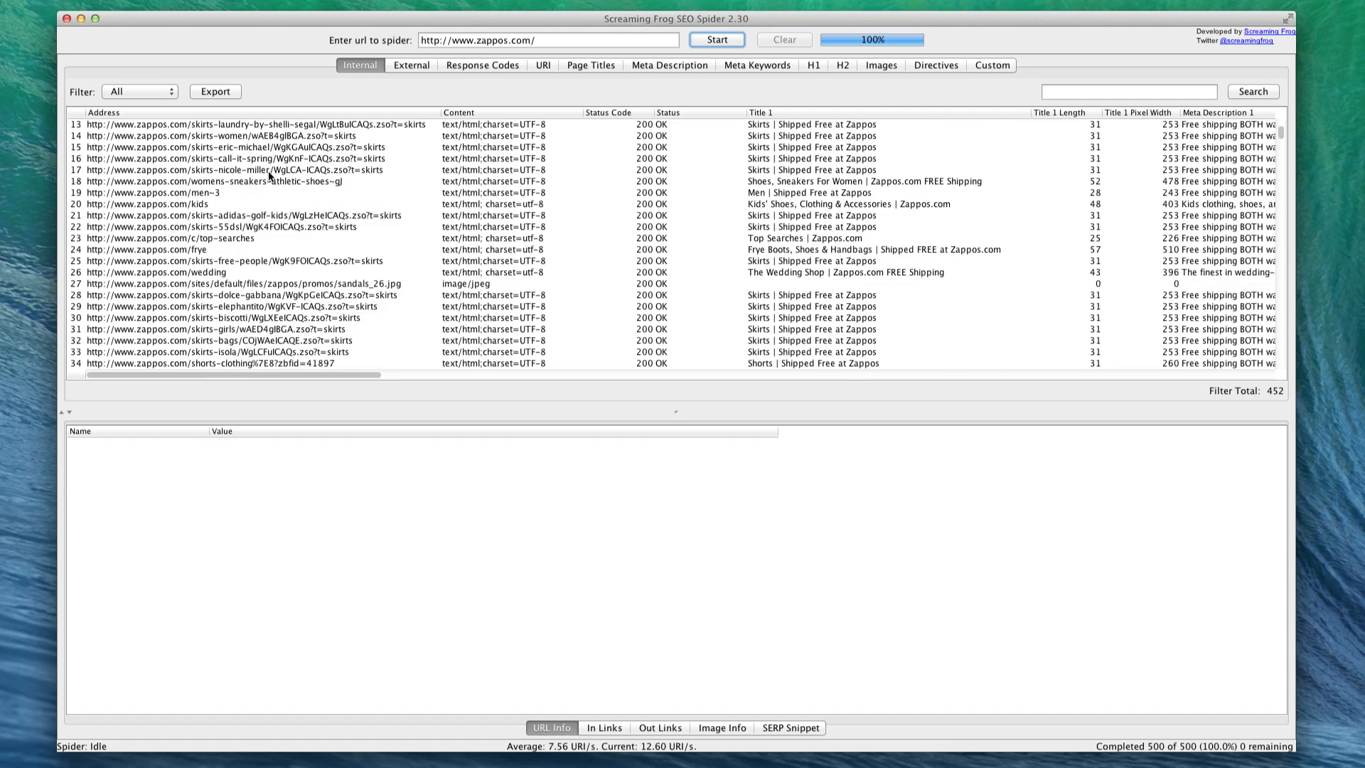
{"action": "left_click", "coordinate": [170, 205]}
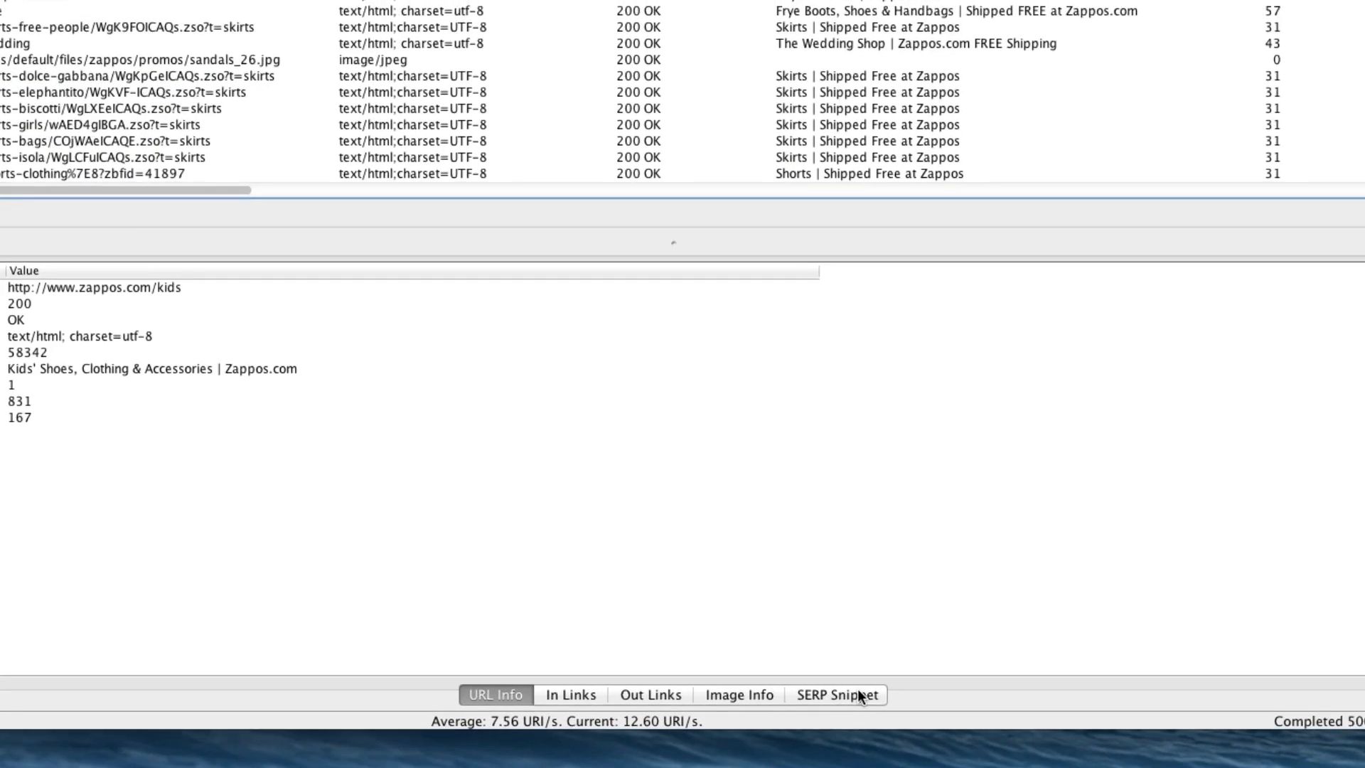
{"action": "left_click", "coordinate": [804, 693]}
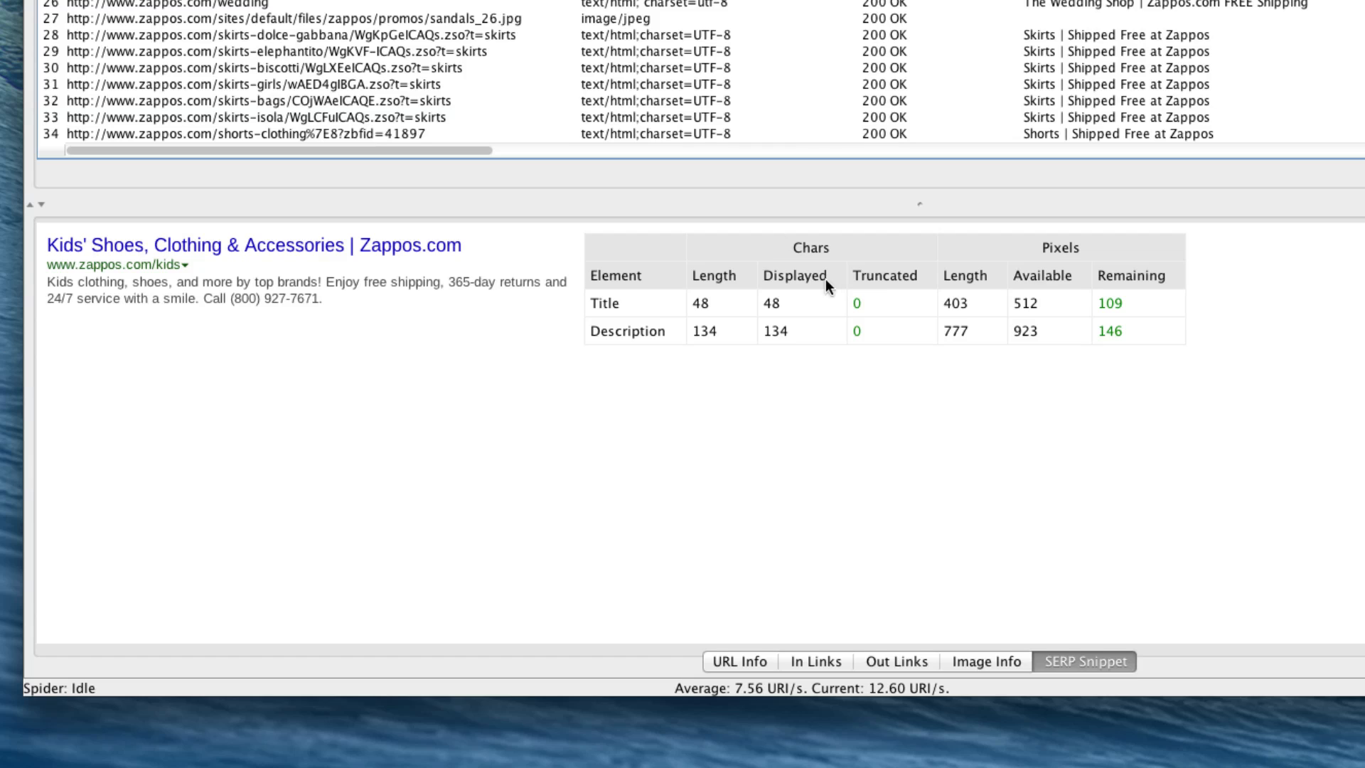
{"action": "double_click", "coordinate": [857, 302]}
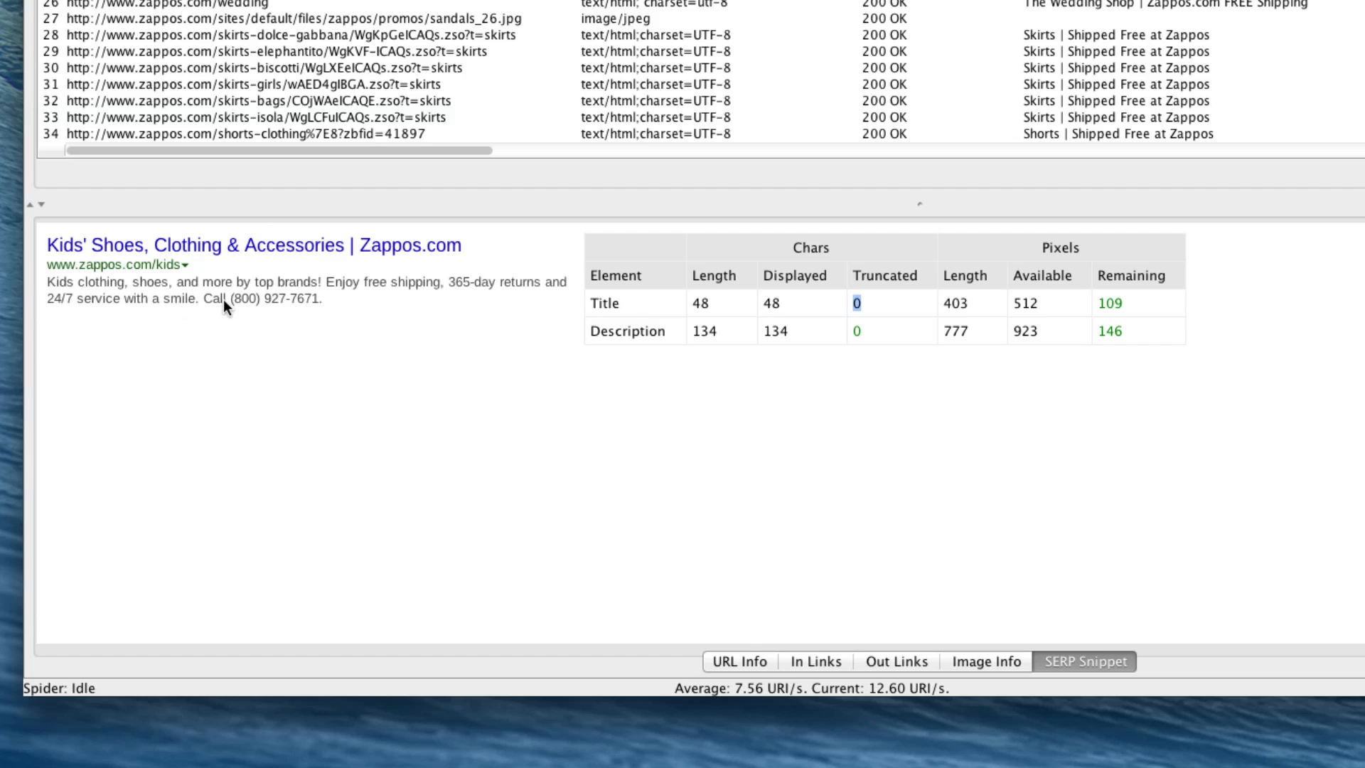
{"action": "left_click", "coordinate": [591, 301]}
- Examine the in links and out links of the zappos.com/kids page, including source pages and anchor texts
{"action": "left_click", "coordinate": [797, 656]}
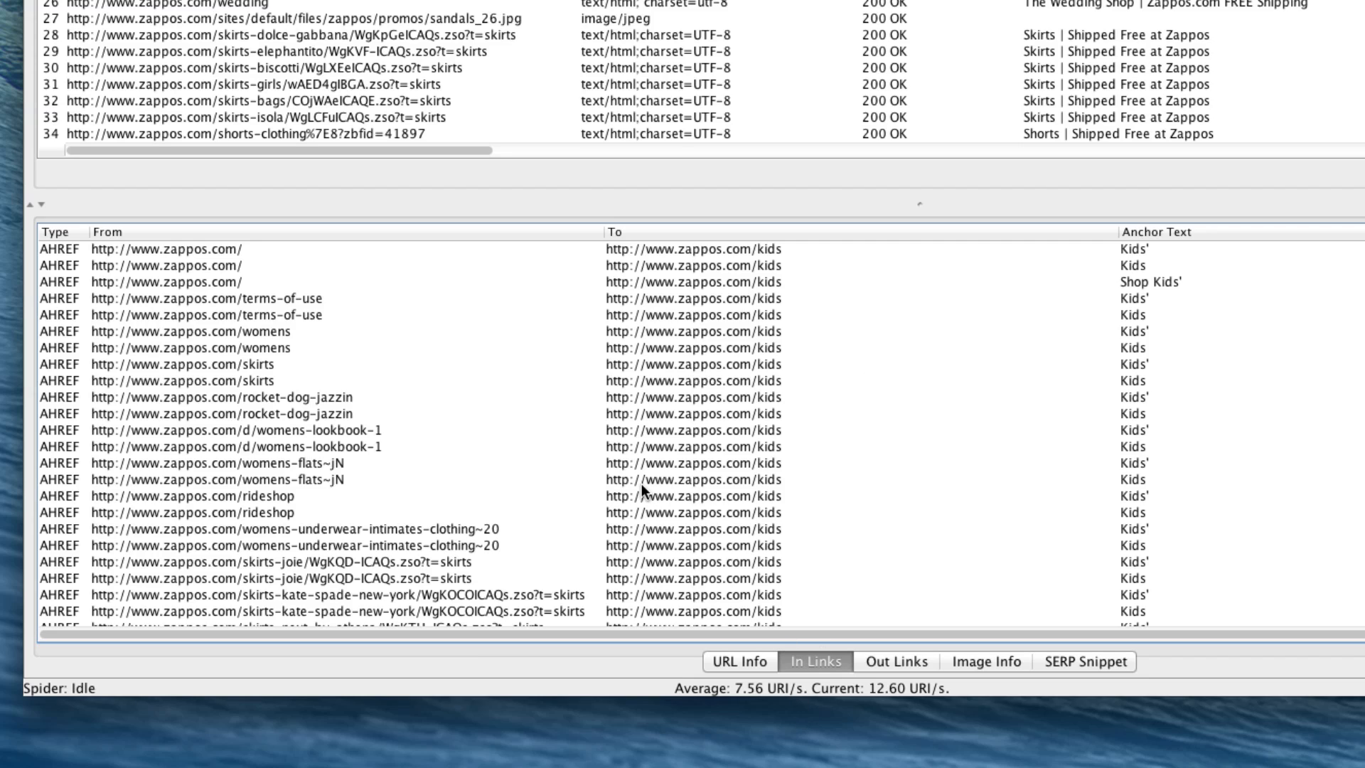
{"action": "scroll", "coordinate": [553, 431], "scroll_direction": "down", "scroll_amount": 15}
{"action": "scroll", "coordinate": [552, 435], "scroll_direction": "down", "scroll_amount": 20}
{"action": "scroll", "coordinate": [551, 435], "scroll_direction": "down", "scroll_amount": 20}
{"action": "scroll", "coordinate": [552, 435], "scroll_direction": "down", "scroll_amount": 20}
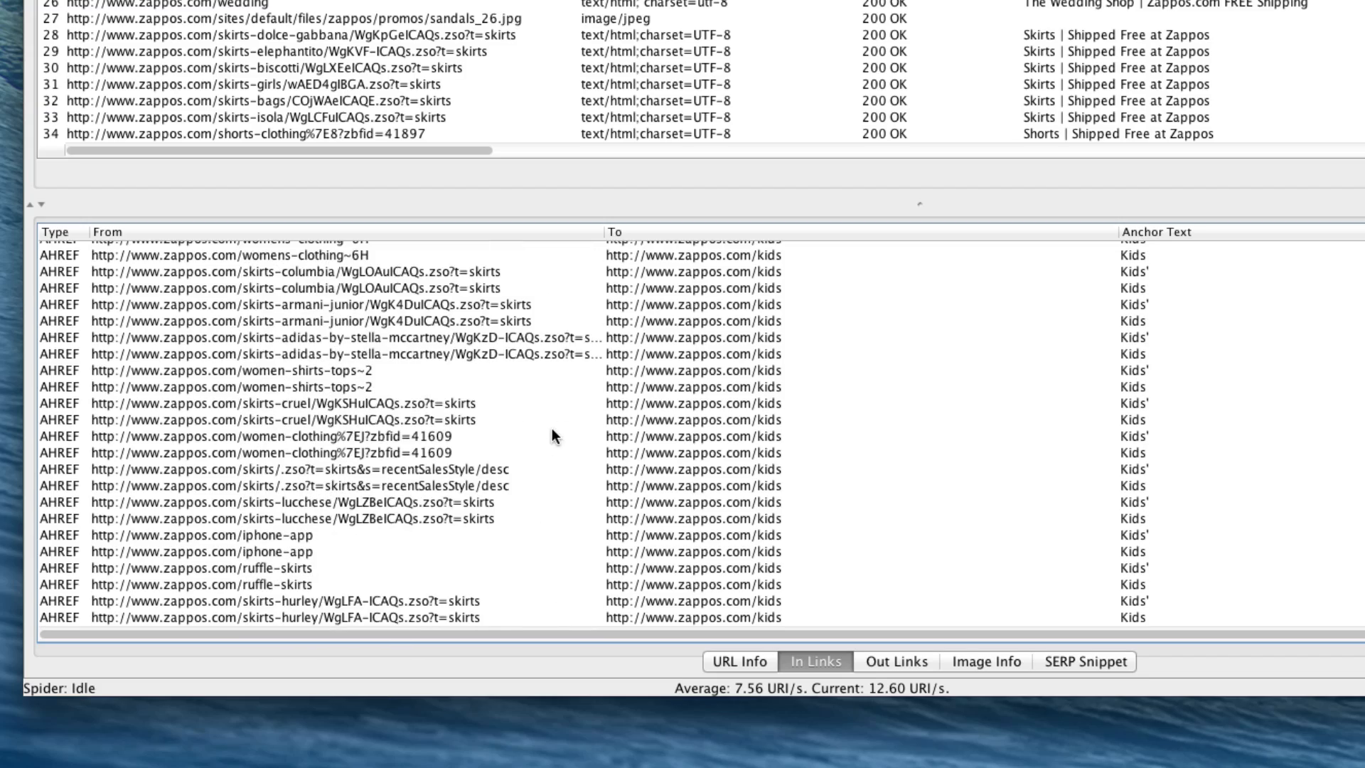
{"action": "scroll", "coordinate": [863, 404], "scroll_direction": "up", "scroll_amount": 20}
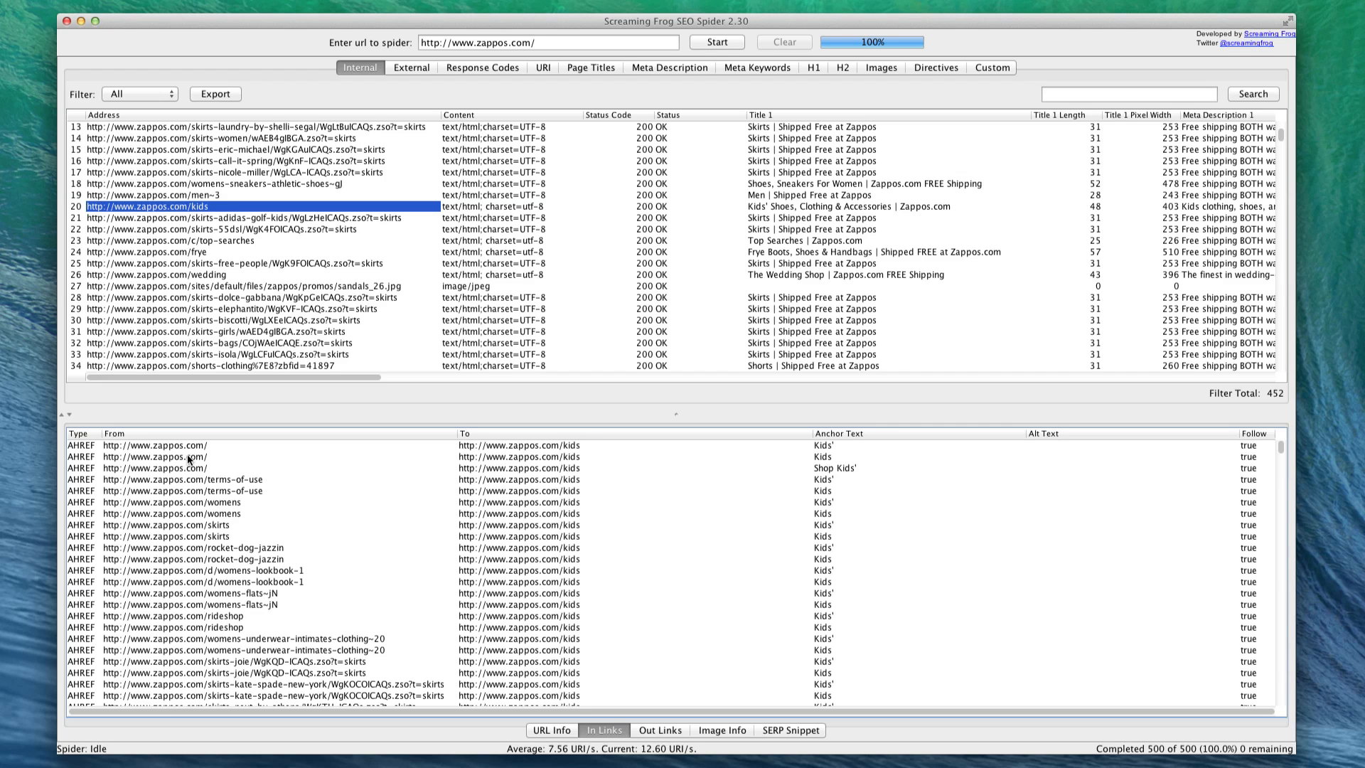
{"action": "scroll", "coordinate": [189, 460], "scroll_direction": "down", "scroll_amount": 5}
{"action": "scroll", "coordinate": [189, 460], "scroll_direction": "down", "scroll_amount": 15}
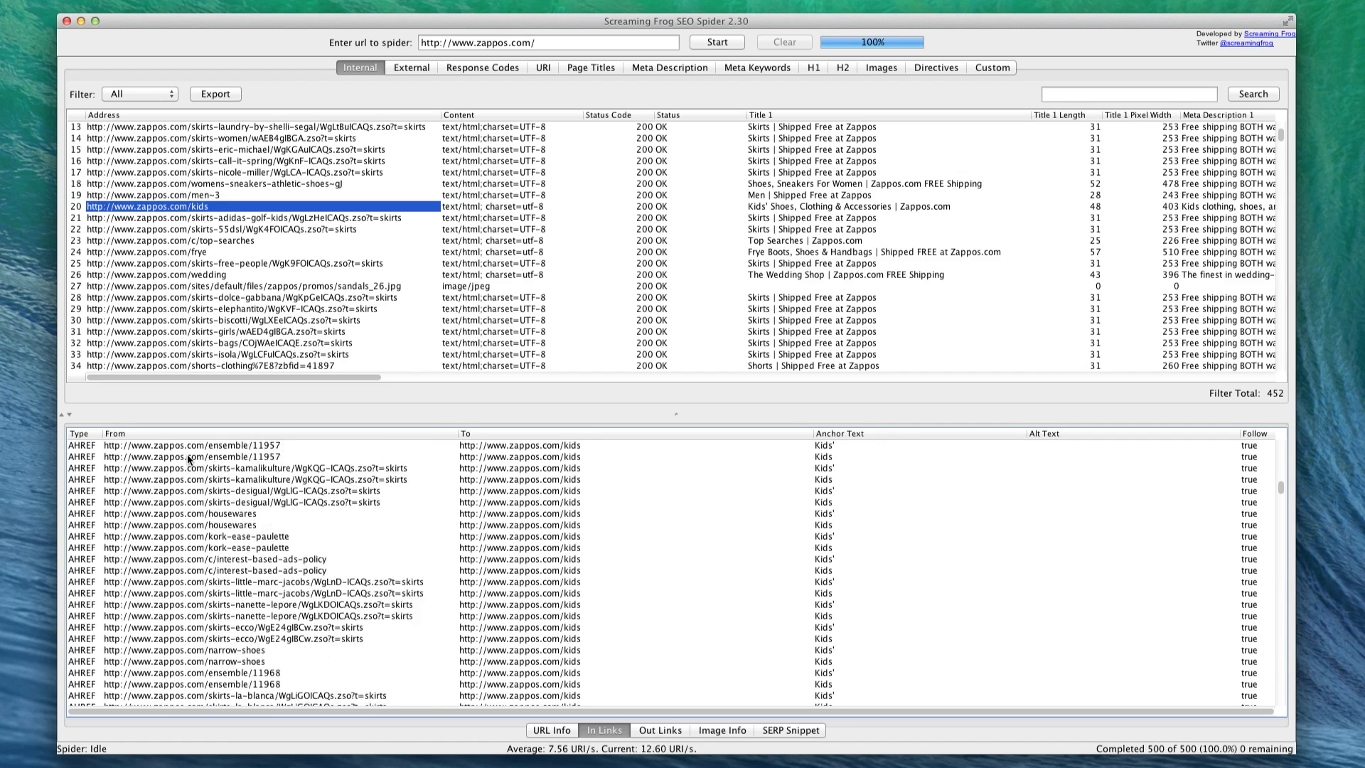
{"action": "left_click", "coordinate": [654, 733]}
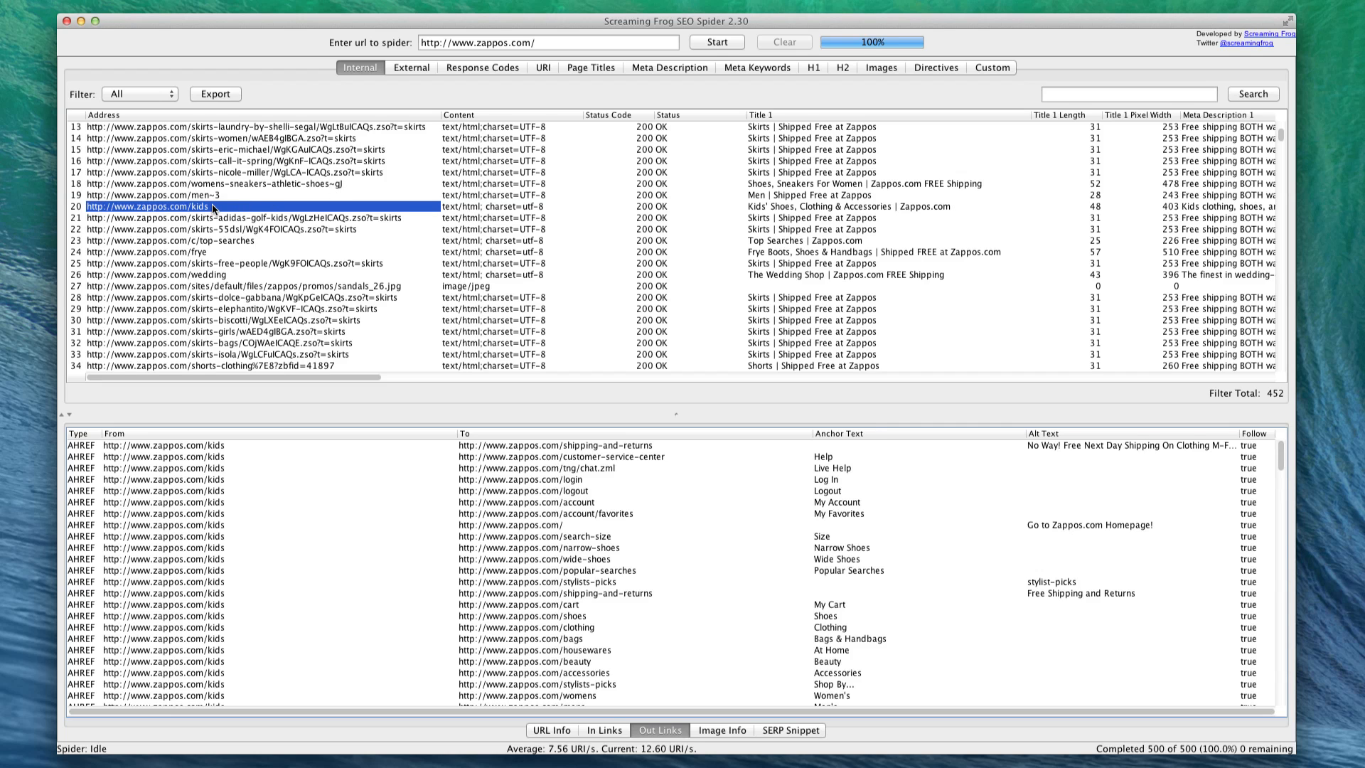
- Filter the internal URLs by HTML, by CSS, and back to HTML
{"action": "left_click", "coordinate": [152, 92]}
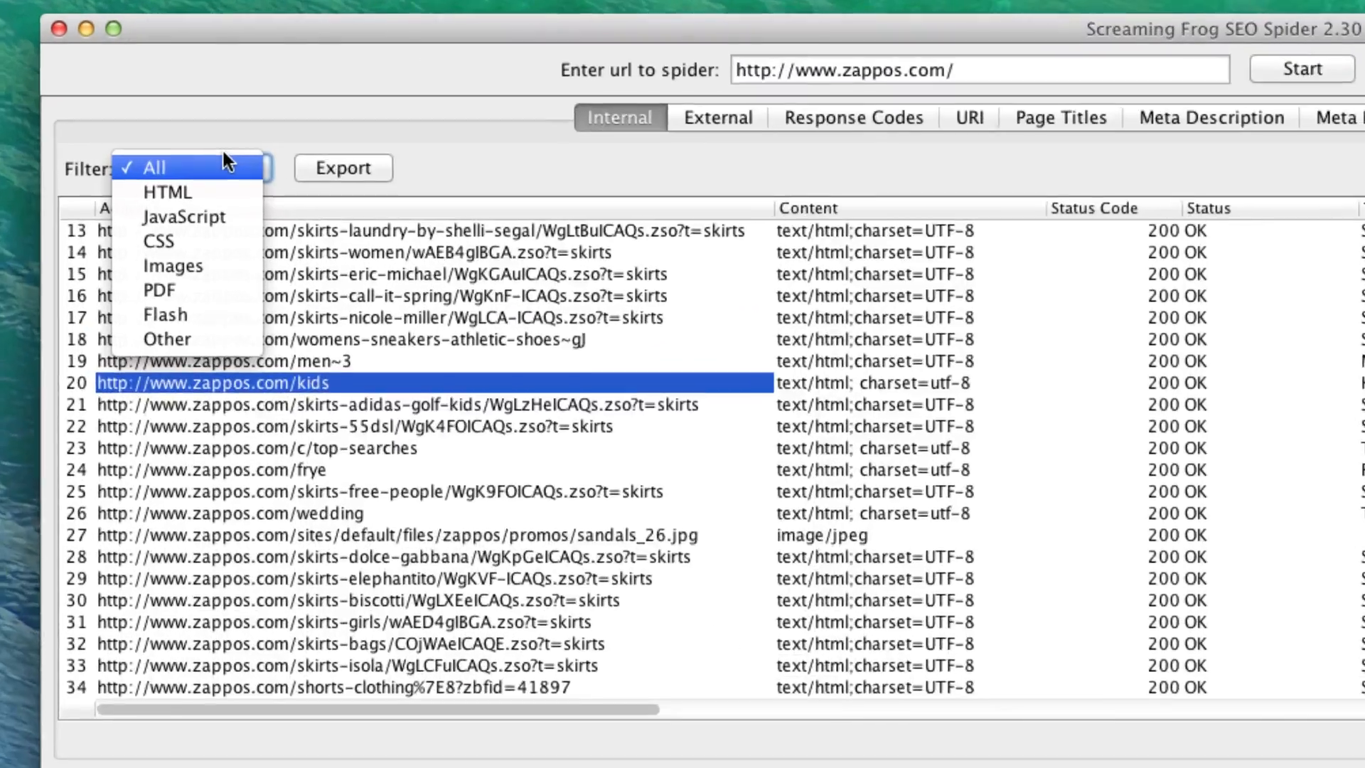
{"action": "left_click", "coordinate": [224, 264]}
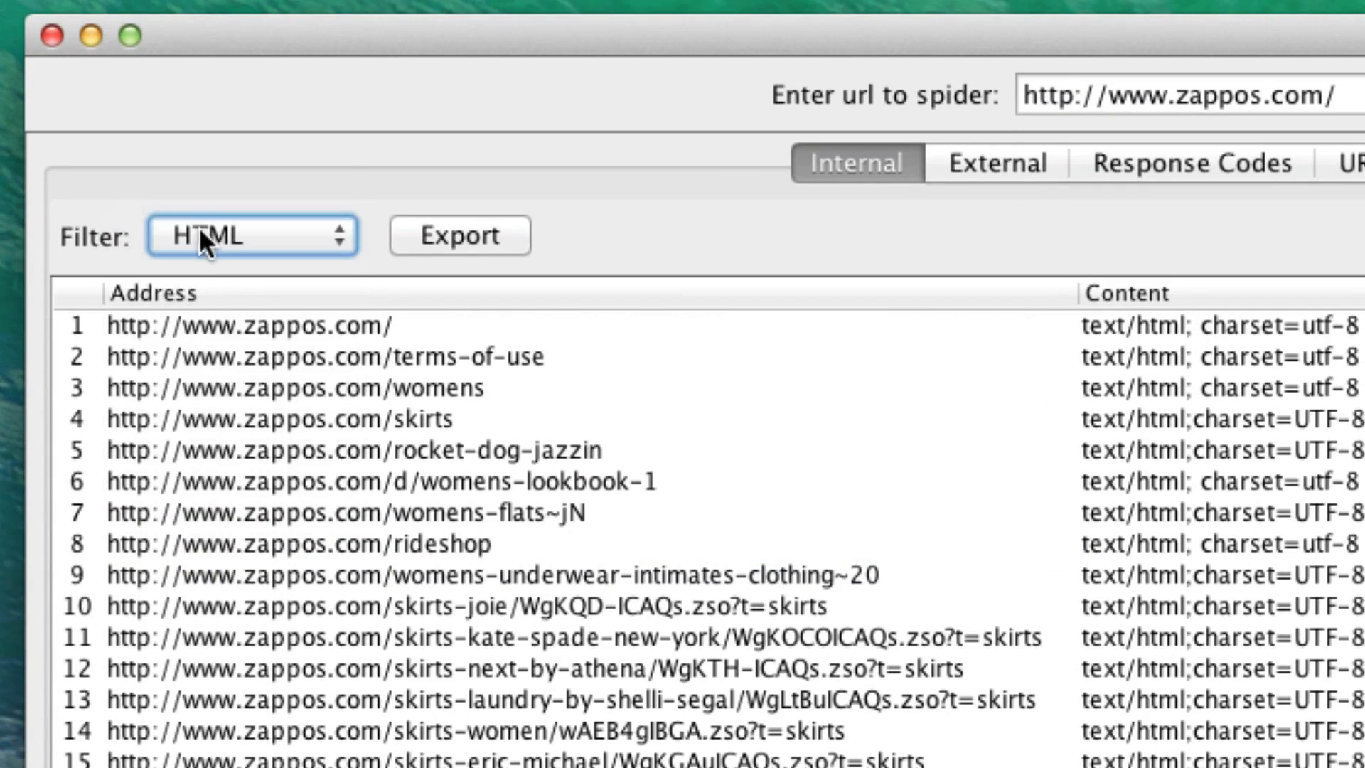
{"action": "left_click", "coordinate": [199, 234]}
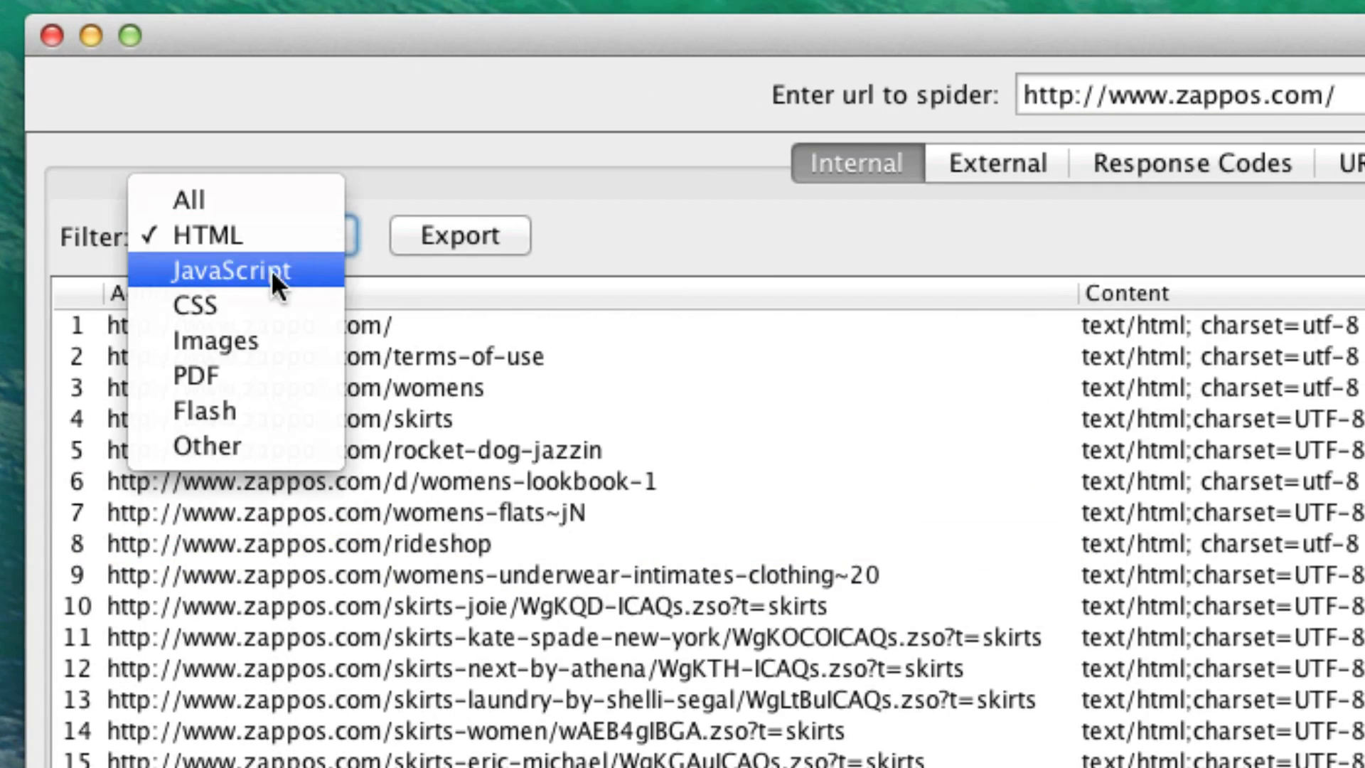
{"action": "left_click", "coordinate": [313, 306]}
{"action": "left_click", "coordinate": [213, 233]}
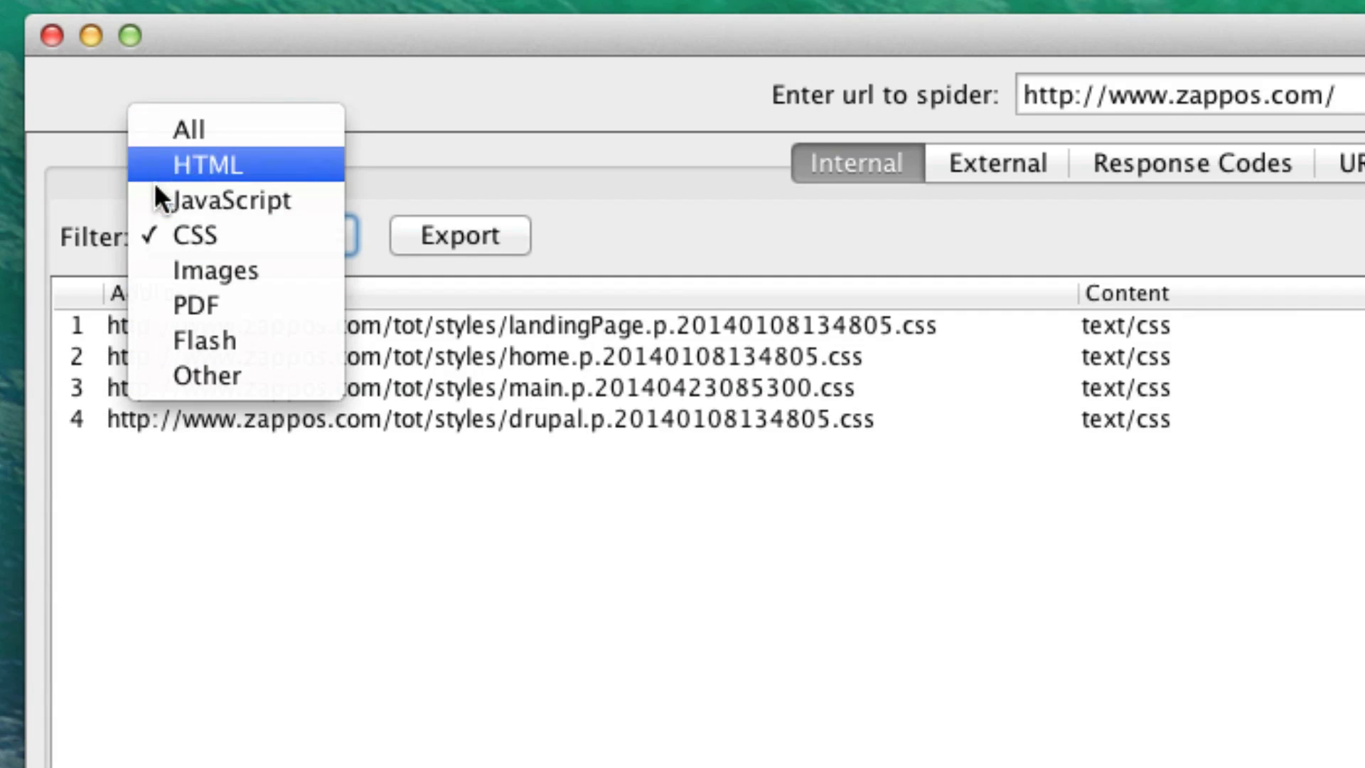
{"action": "left_click", "coordinate": [229, 167]}
- Look over the full list of external URLs with their status codes and inlinks
{"action": "left_click", "coordinate": [939, 155]}
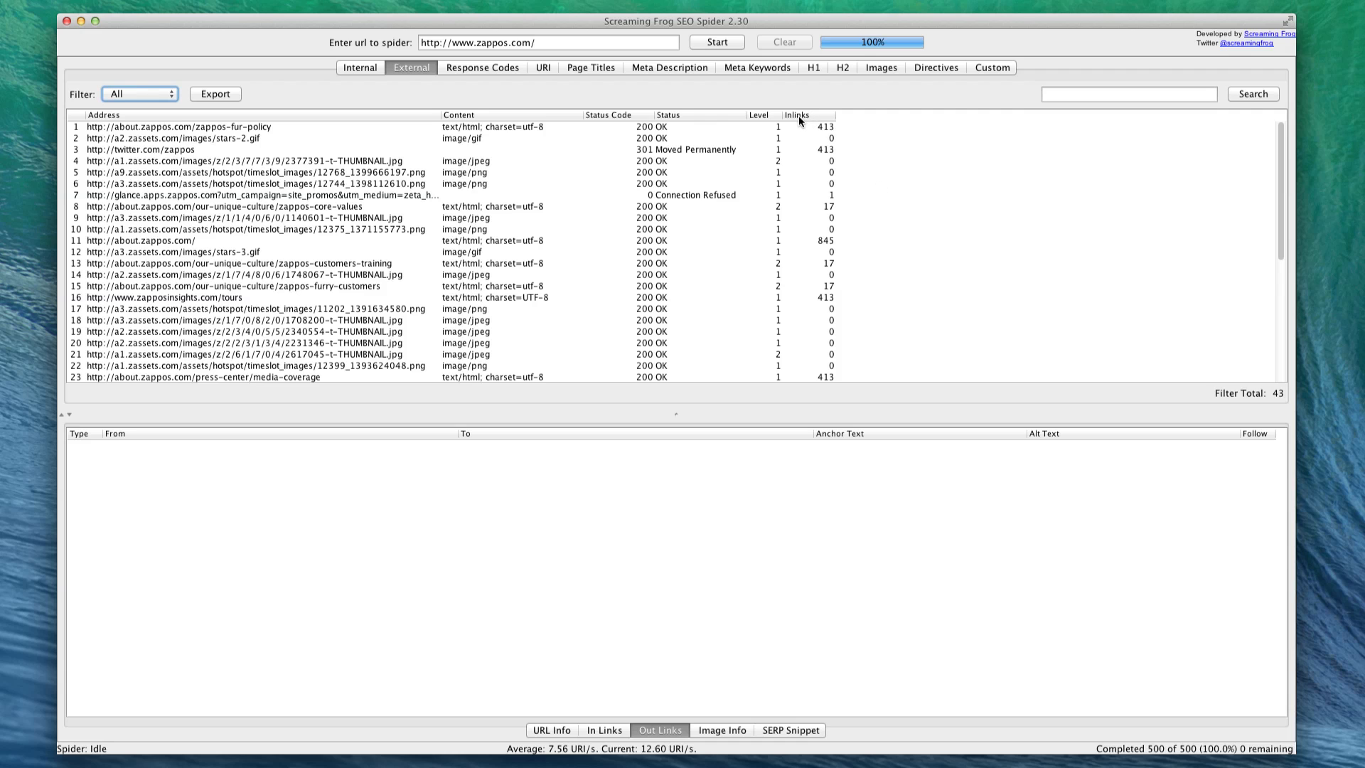
{"action": "scroll", "coordinate": [710, 182], "scroll_direction": "down", "scroll_amount": 8}
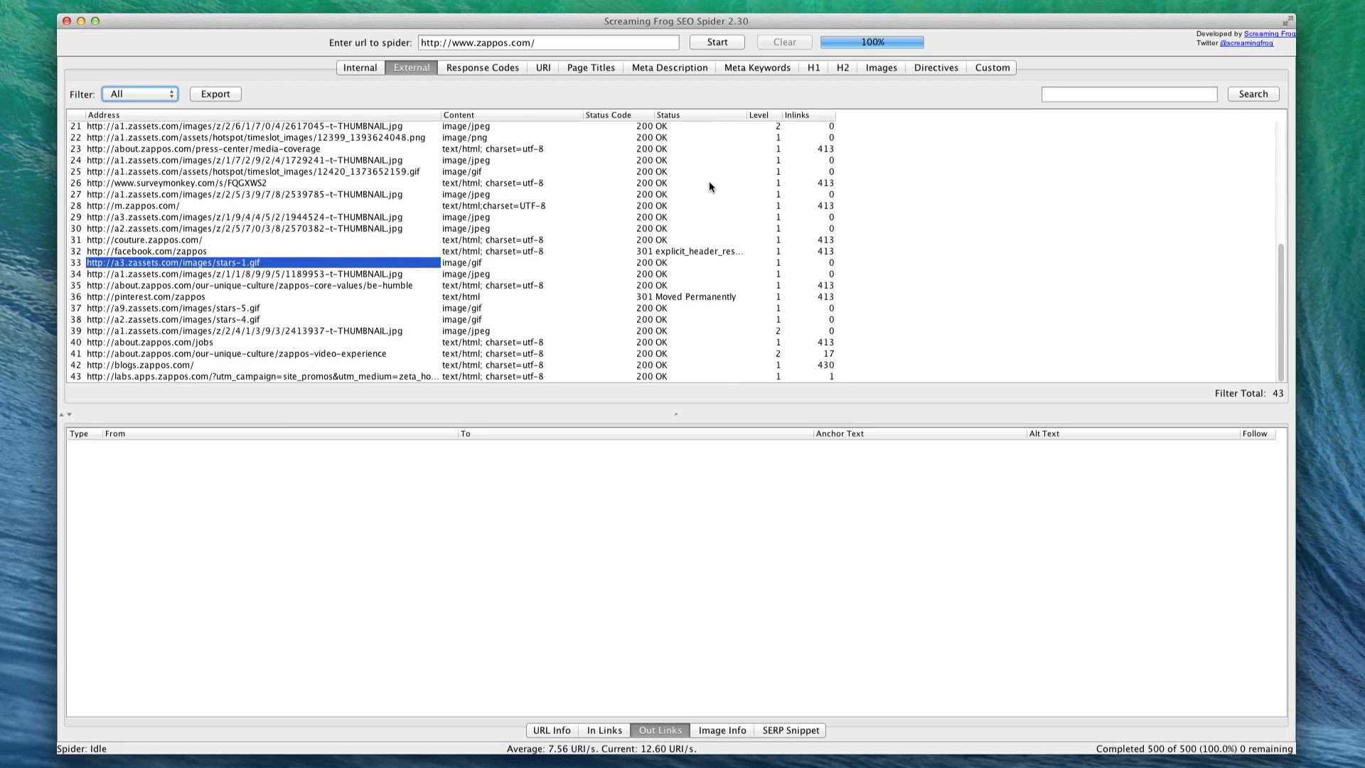
- Filter the crawl's response codes for Client Error (4xx) and Server Error (5xx) pages
{"action": "left_click", "coordinate": [474, 67]}
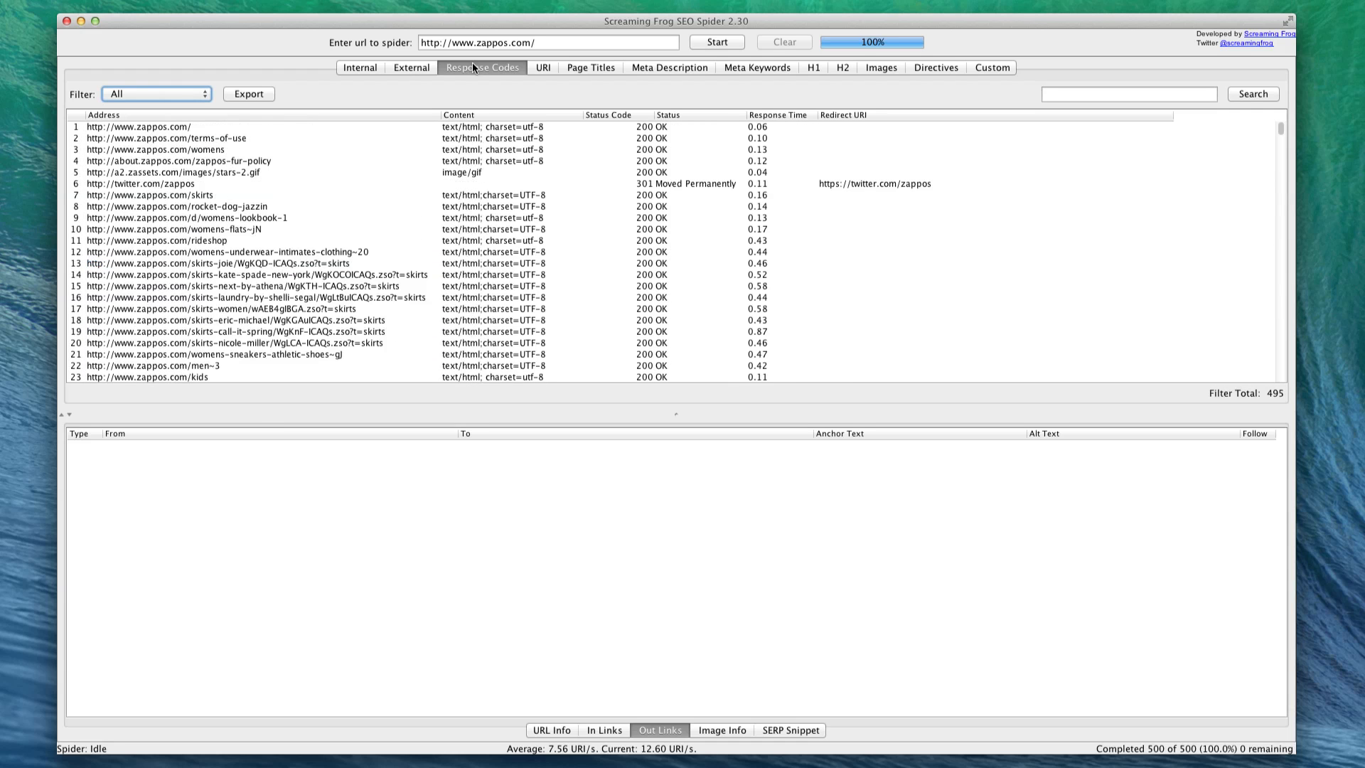
{"action": "left_click", "coordinate": [157, 94]}
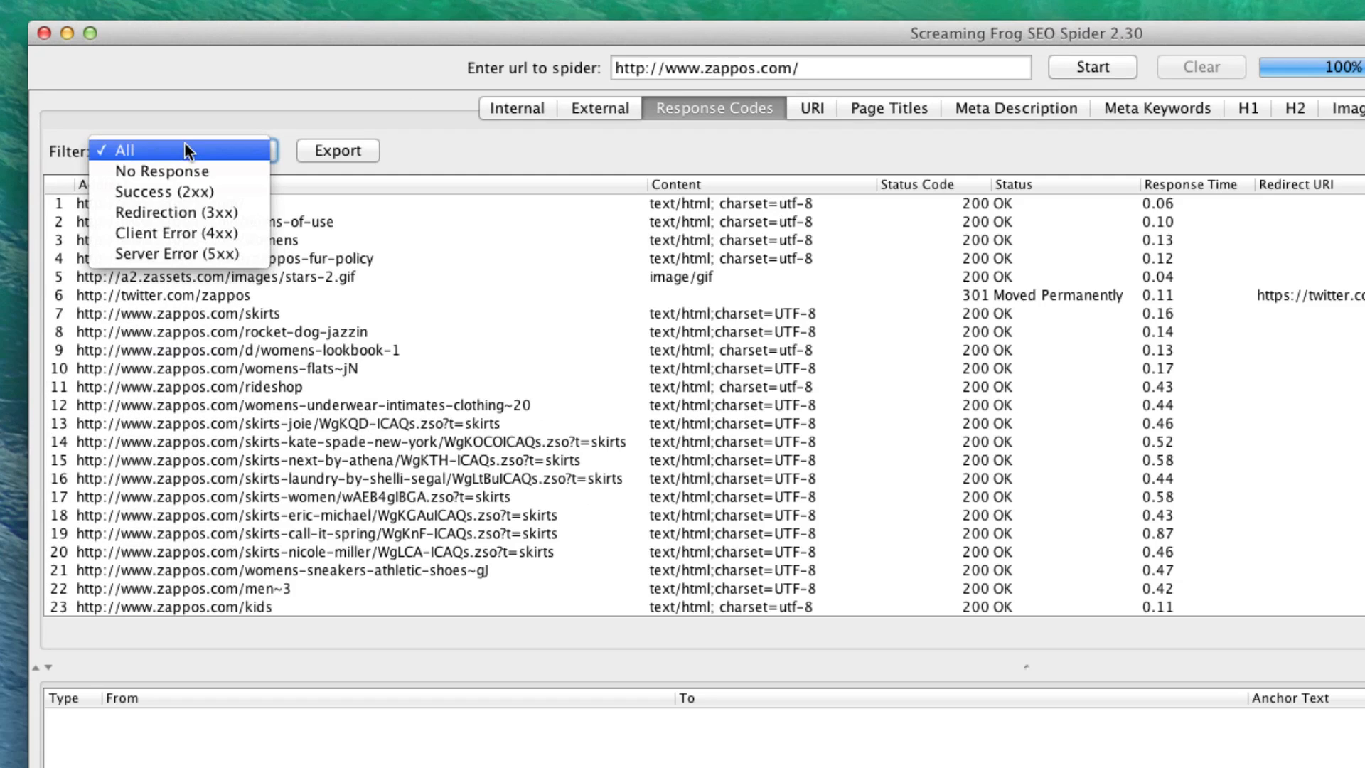
{"action": "left_click", "coordinate": [183, 233]}
{"action": "left_click", "coordinate": [178, 160]}
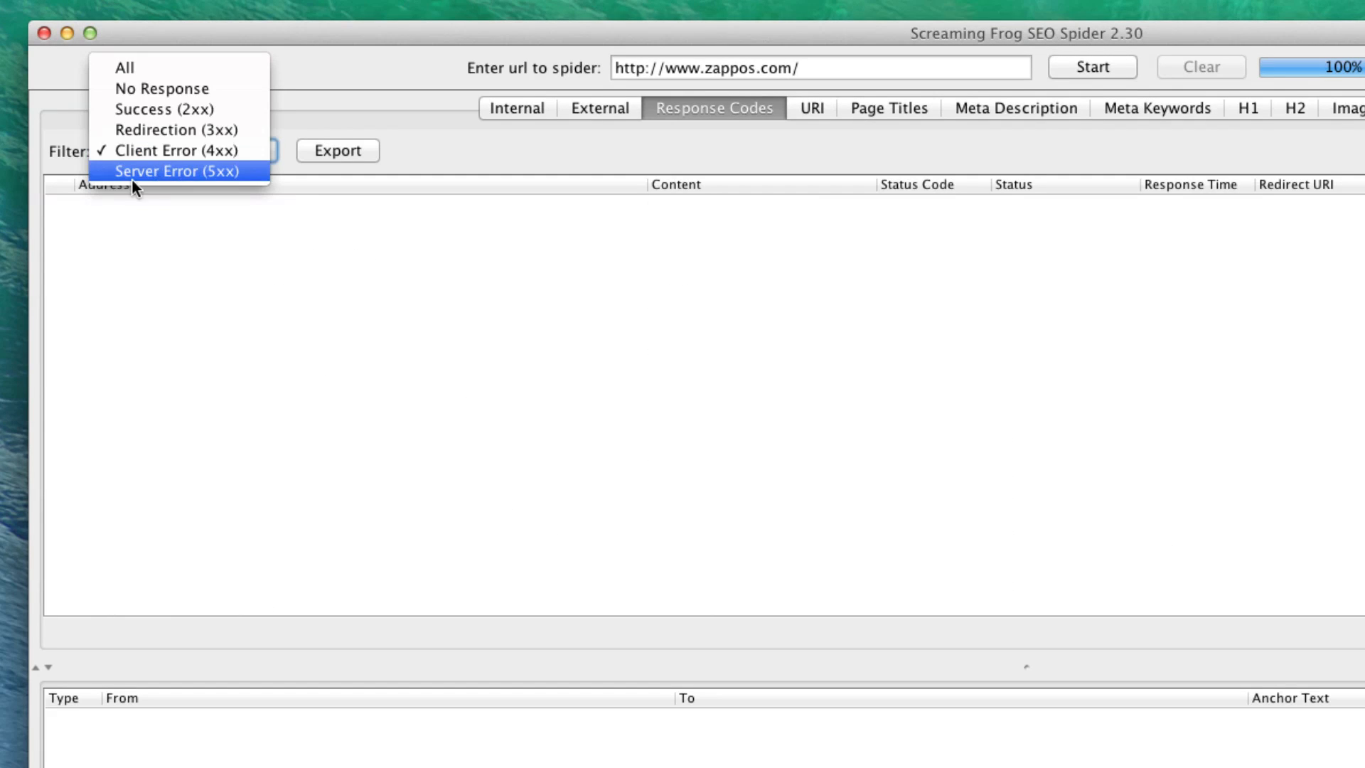
{"action": "left_click", "coordinate": [151, 171]}
{"action": "left_click", "coordinate": [185, 151]}
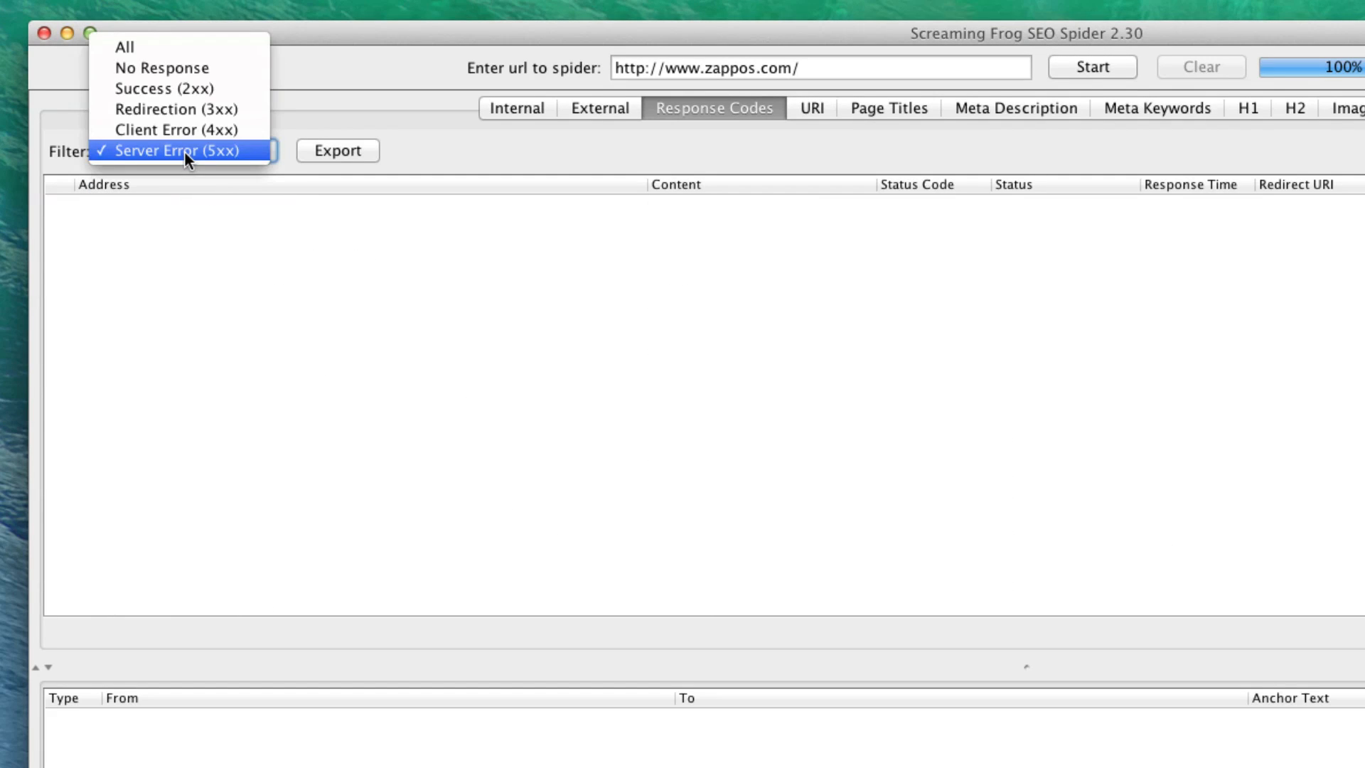
{"action": "left_click", "coordinate": [183, 131]}
{"action": "left_click", "coordinate": [184, 152]}
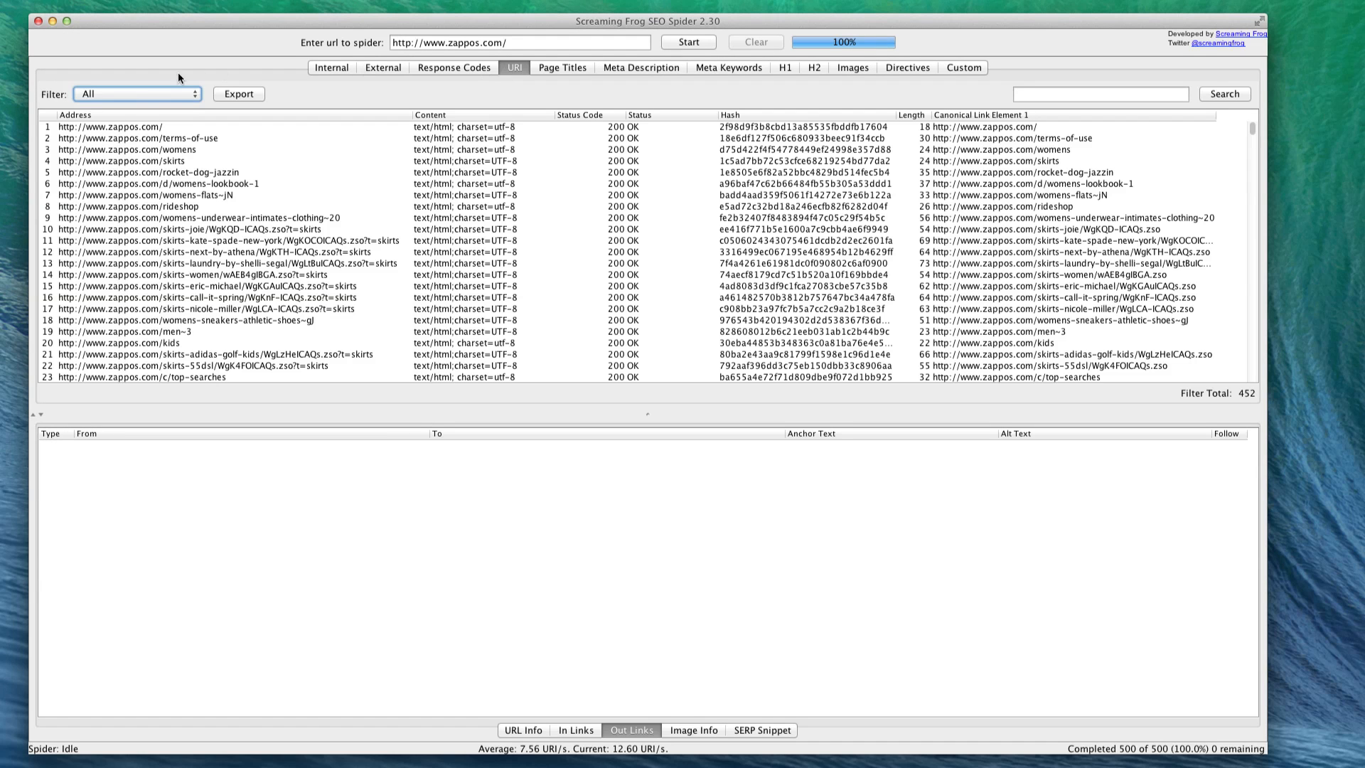
- Filter the crawled URIs by Non ASCII Characters and by Underscores
{"action": "left_click", "coordinate": [134, 92]}
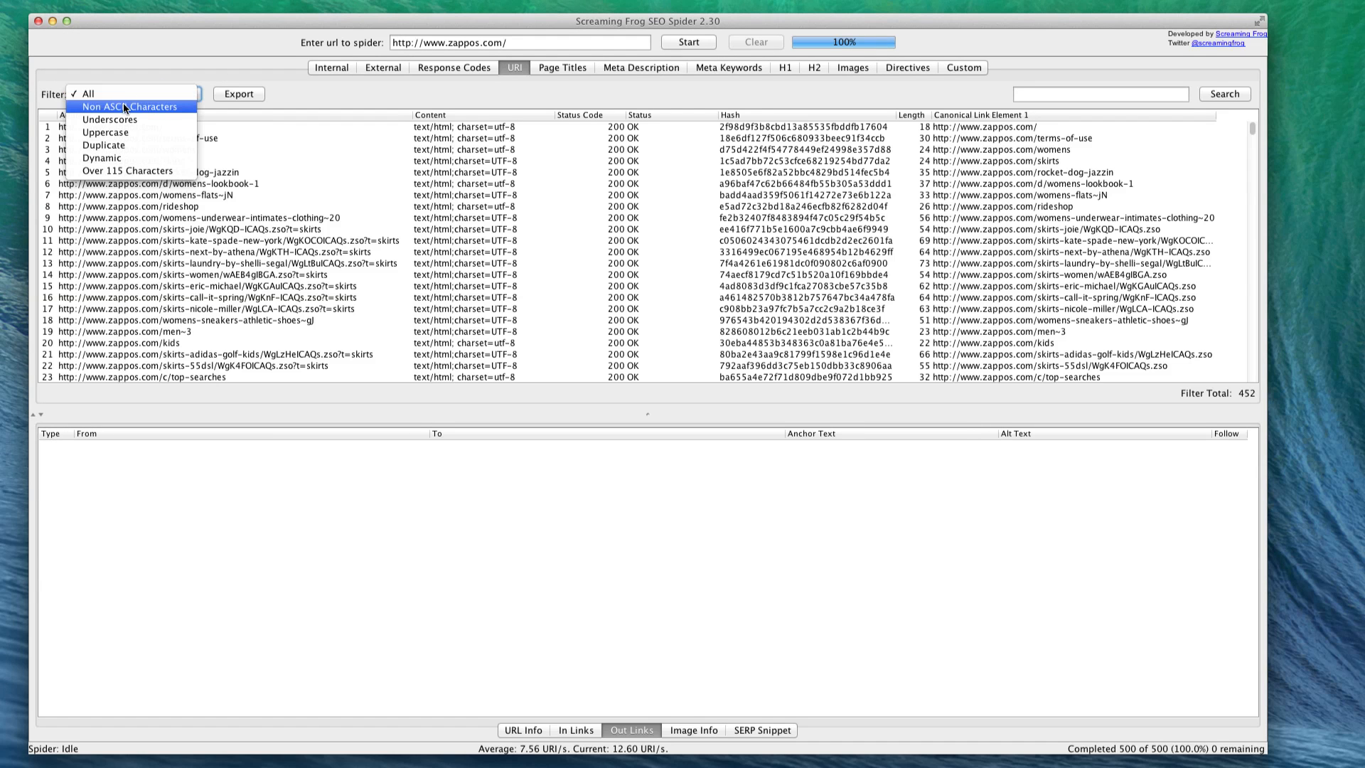
{"action": "left_click", "coordinate": [287, 92]}
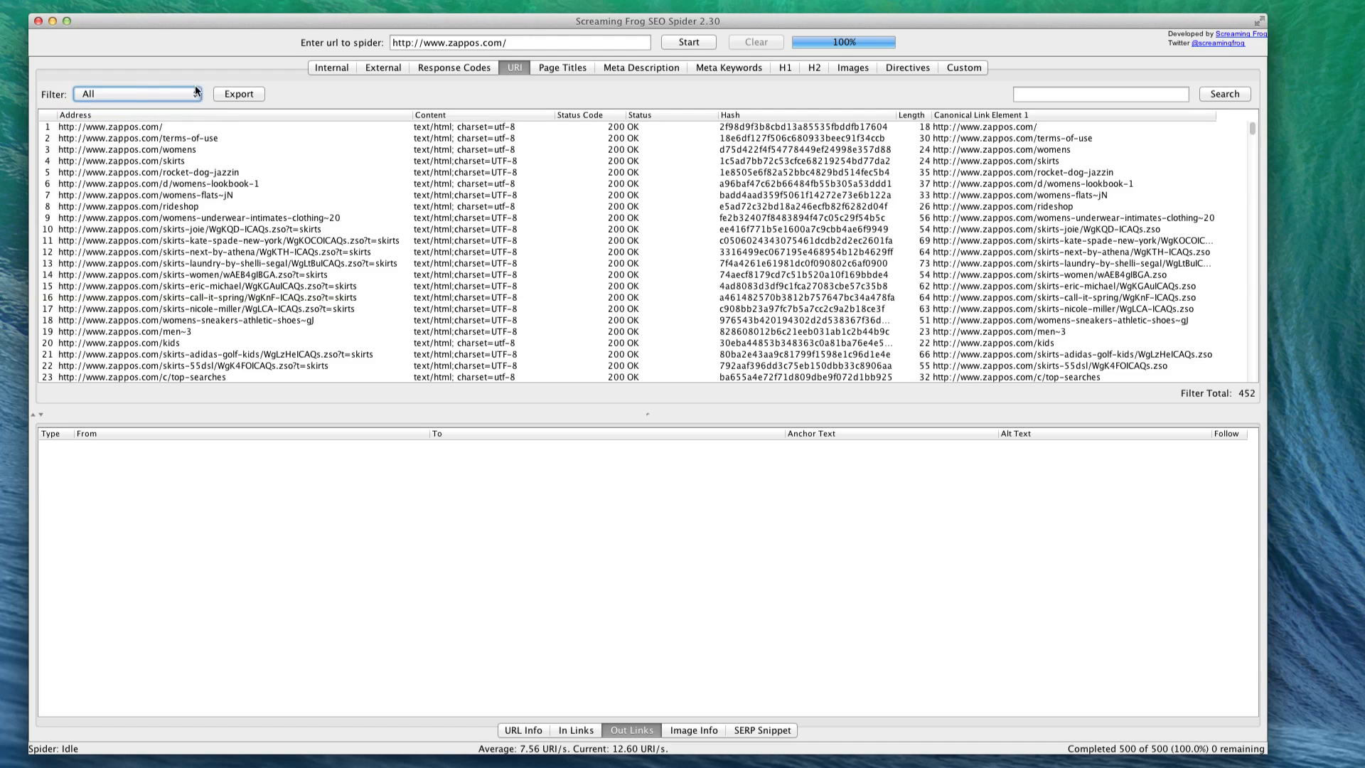
{"action": "left_click", "coordinate": [139, 94]}
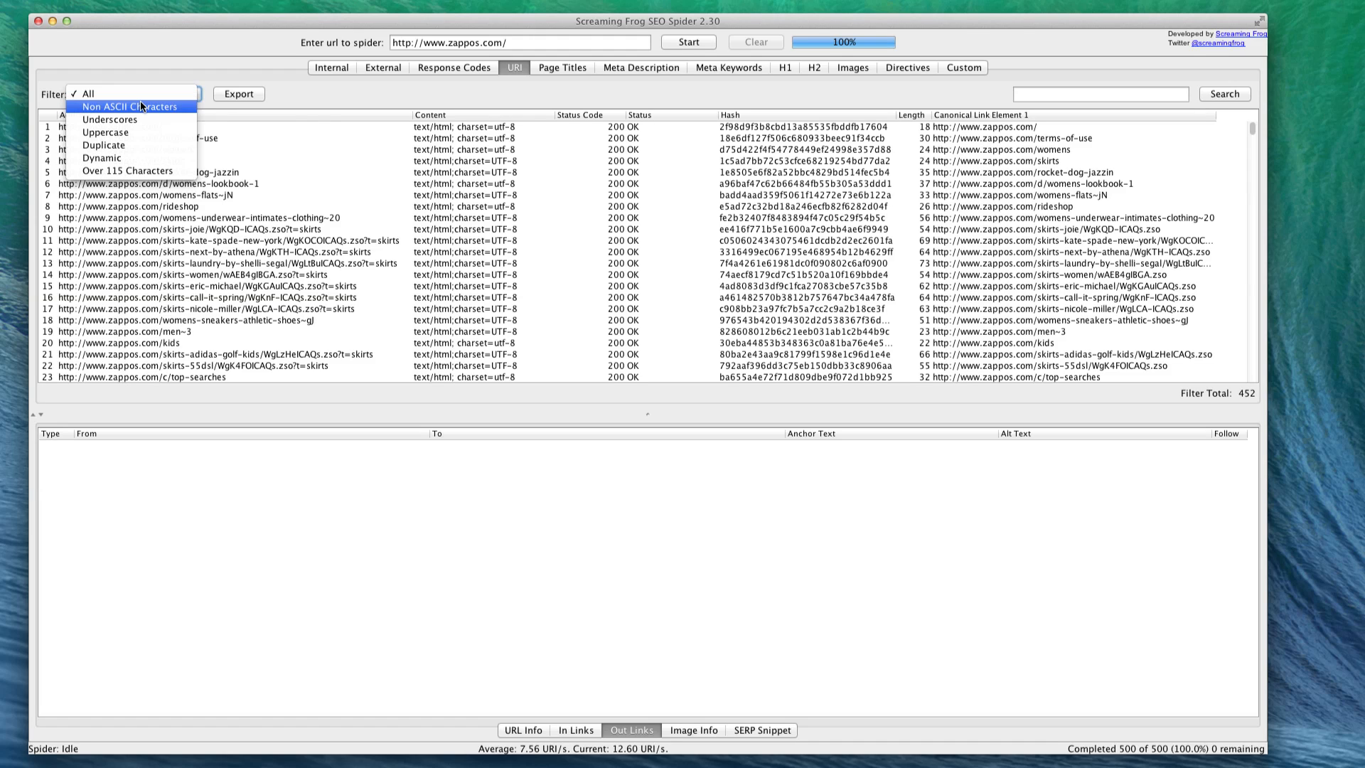
{"action": "left_click", "coordinate": [141, 106]}
{"action": "left_click", "coordinate": [112, 96]}
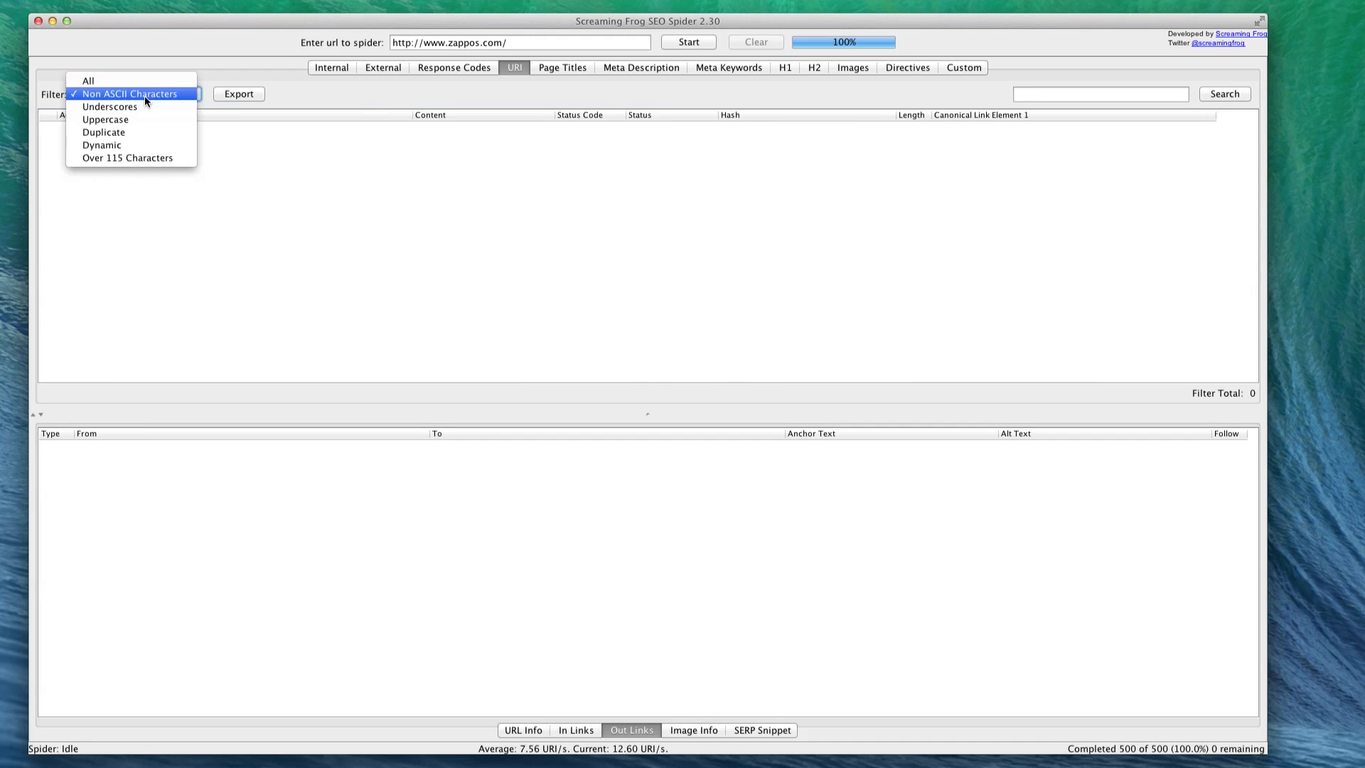
{"action": "left_click", "coordinate": [131, 107]}
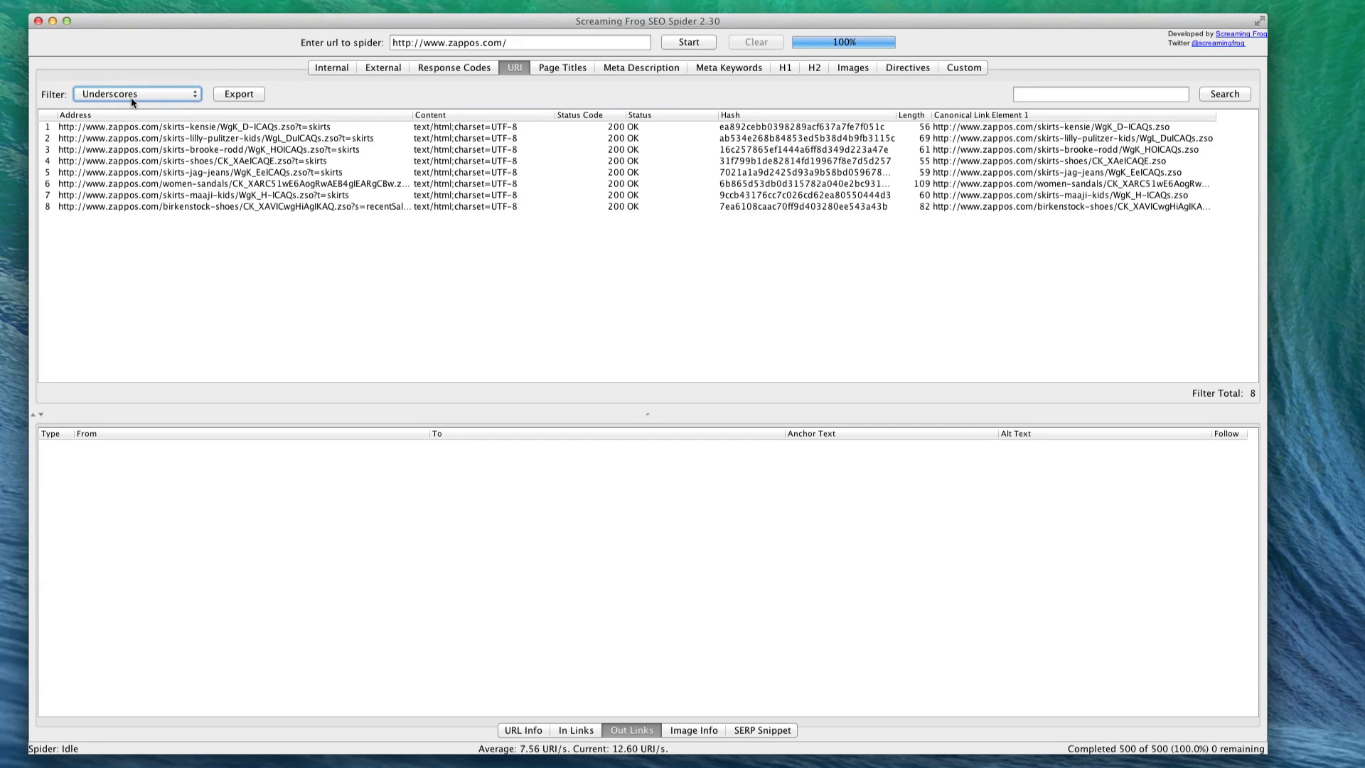
- Filter the URIs by Duplicate and Over 115 Characters, and read the full address of the overlong women-dresses URL
{"action": "left_click", "coordinate": [131, 98]}
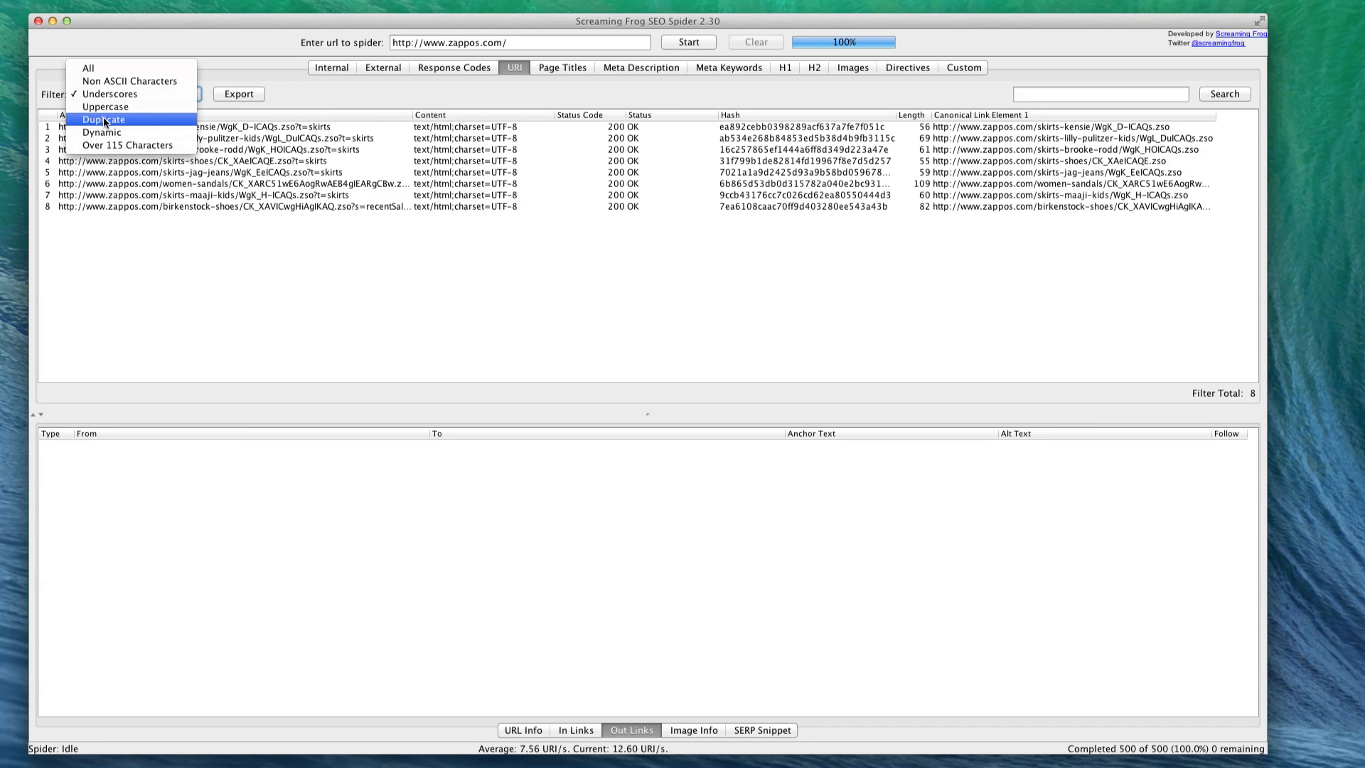
{"action": "left_click", "coordinate": [94, 119]}
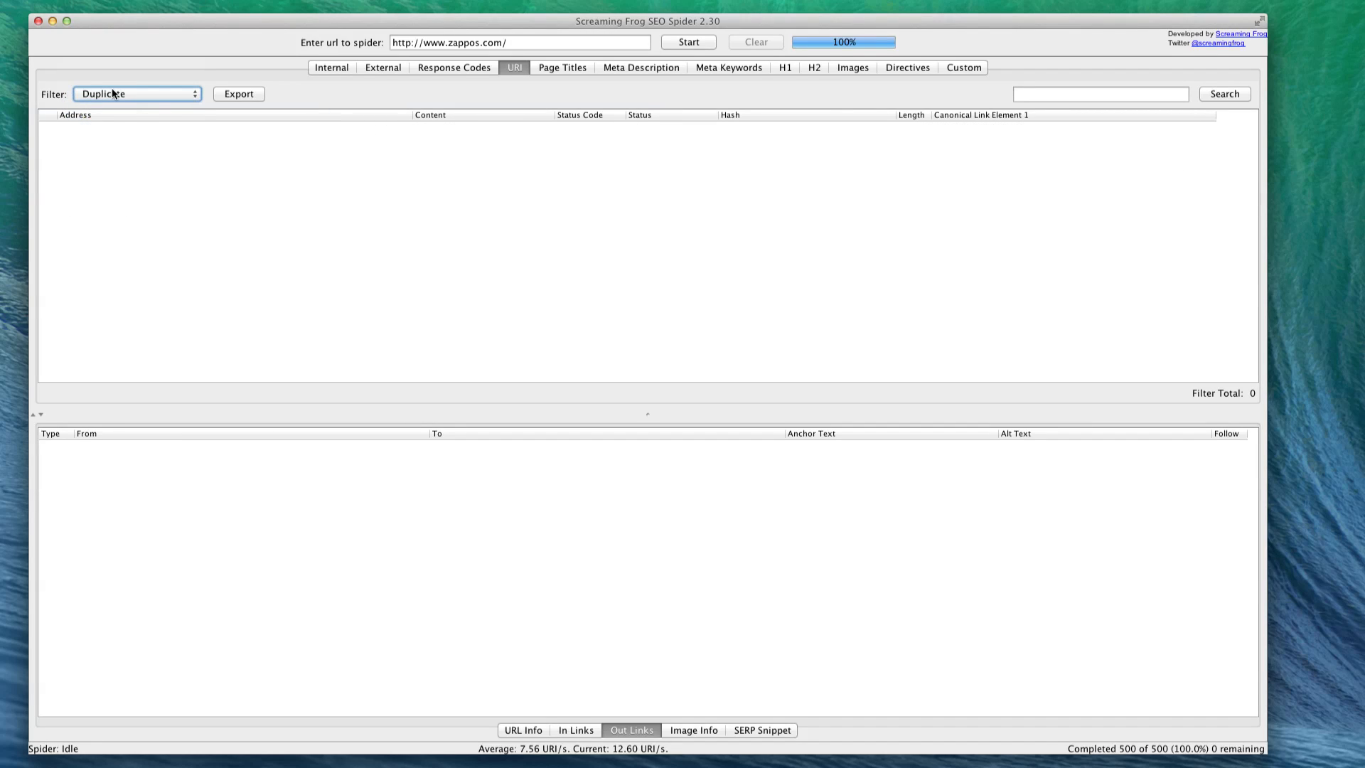
{"action": "left_click", "coordinate": [113, 94]}
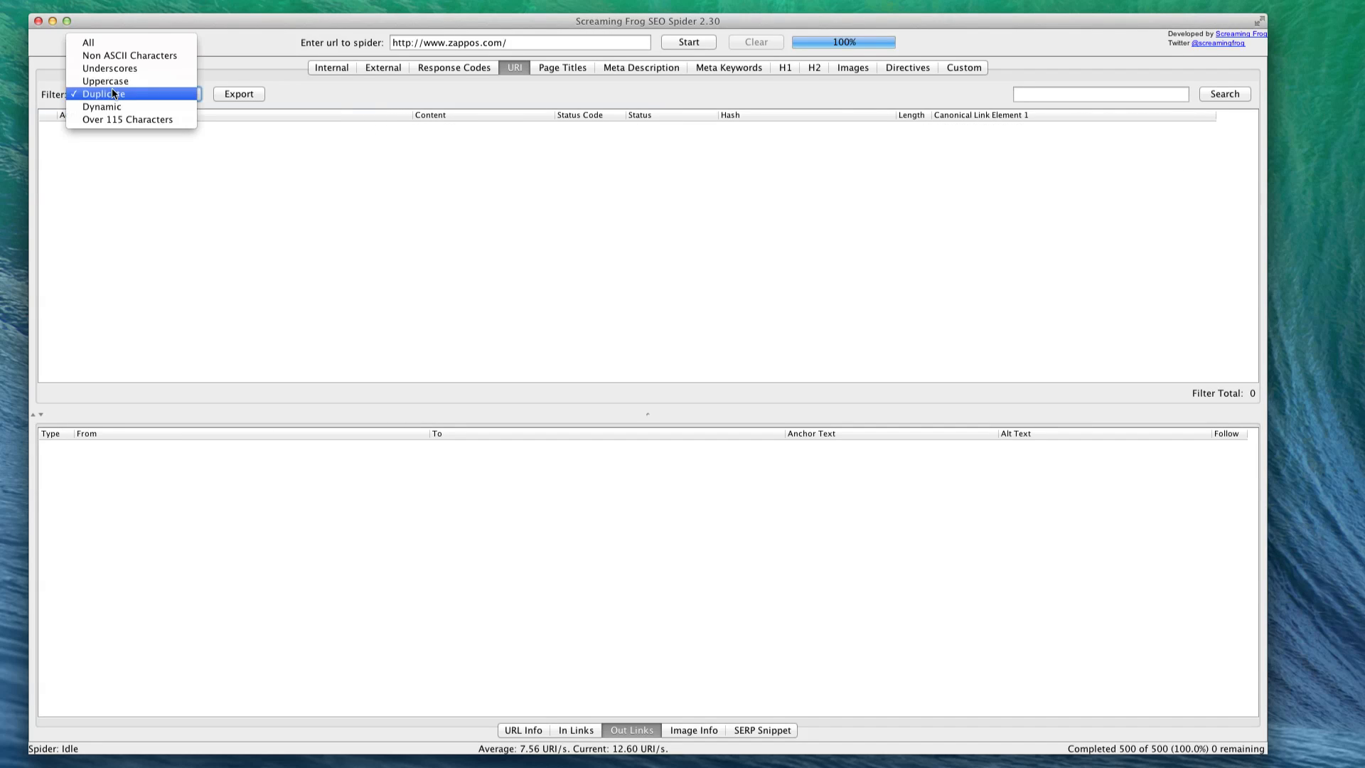
{"action": "left_click", "coordinate": [138, 118]}
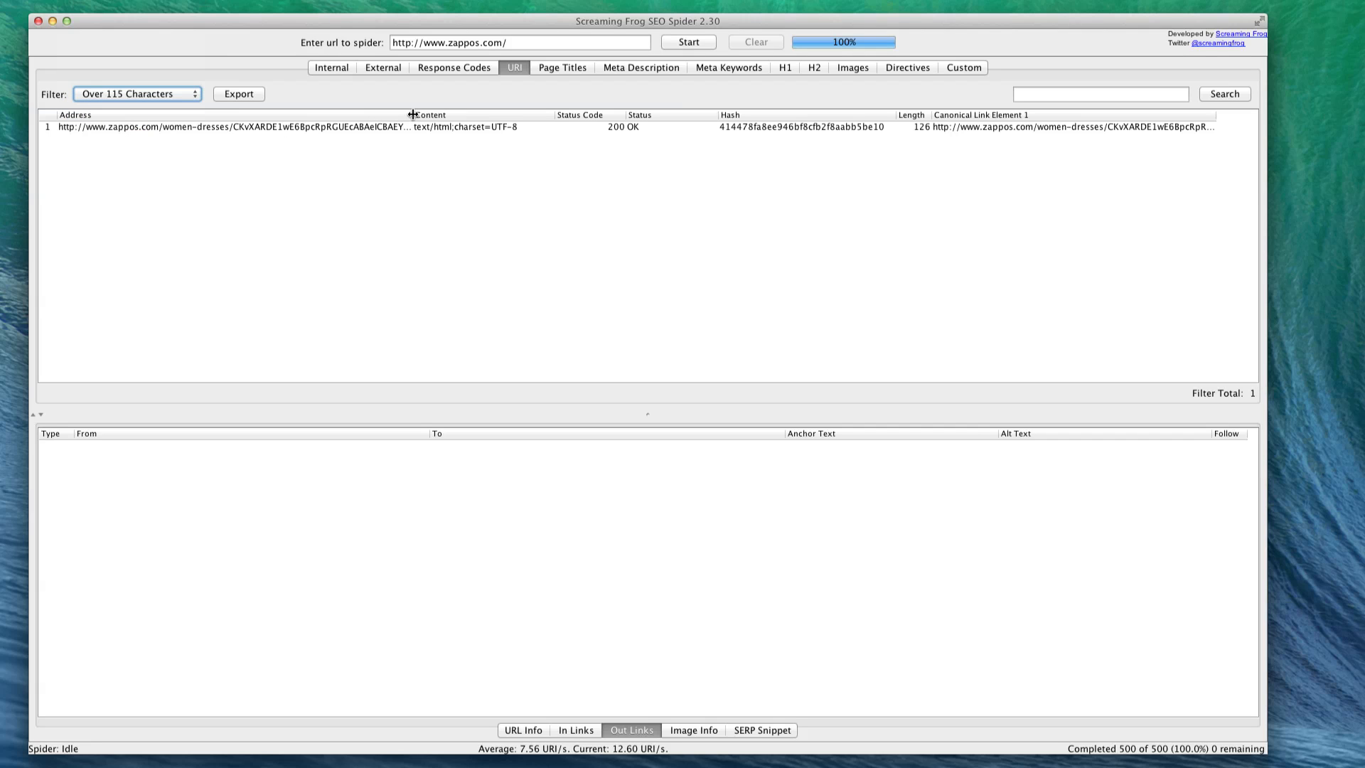
{"action": "left_click_drag", "start_coordinate": [412, 115], "coordinate": [734, 118]}
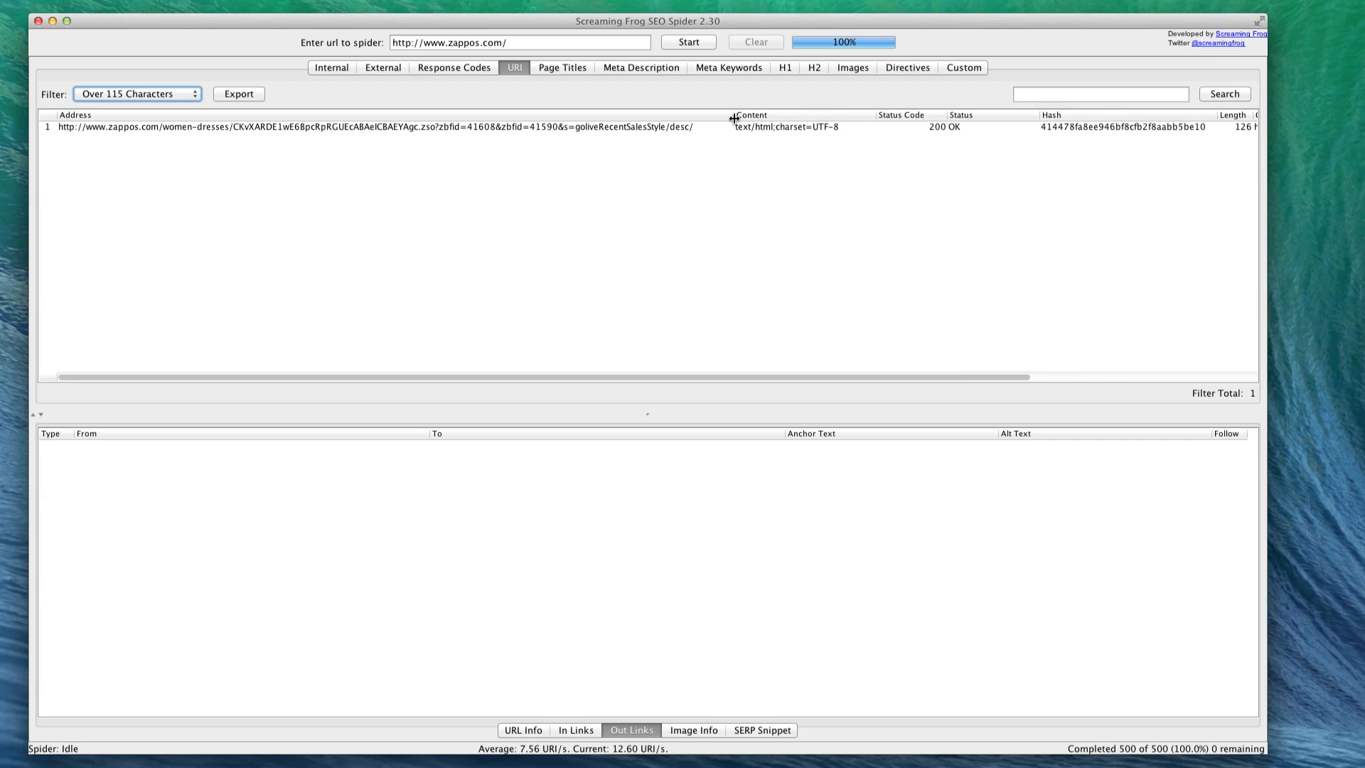
{"action": "left_click_drag", "start_coordinate": [734, 118], "coordinate": [347, 118]}
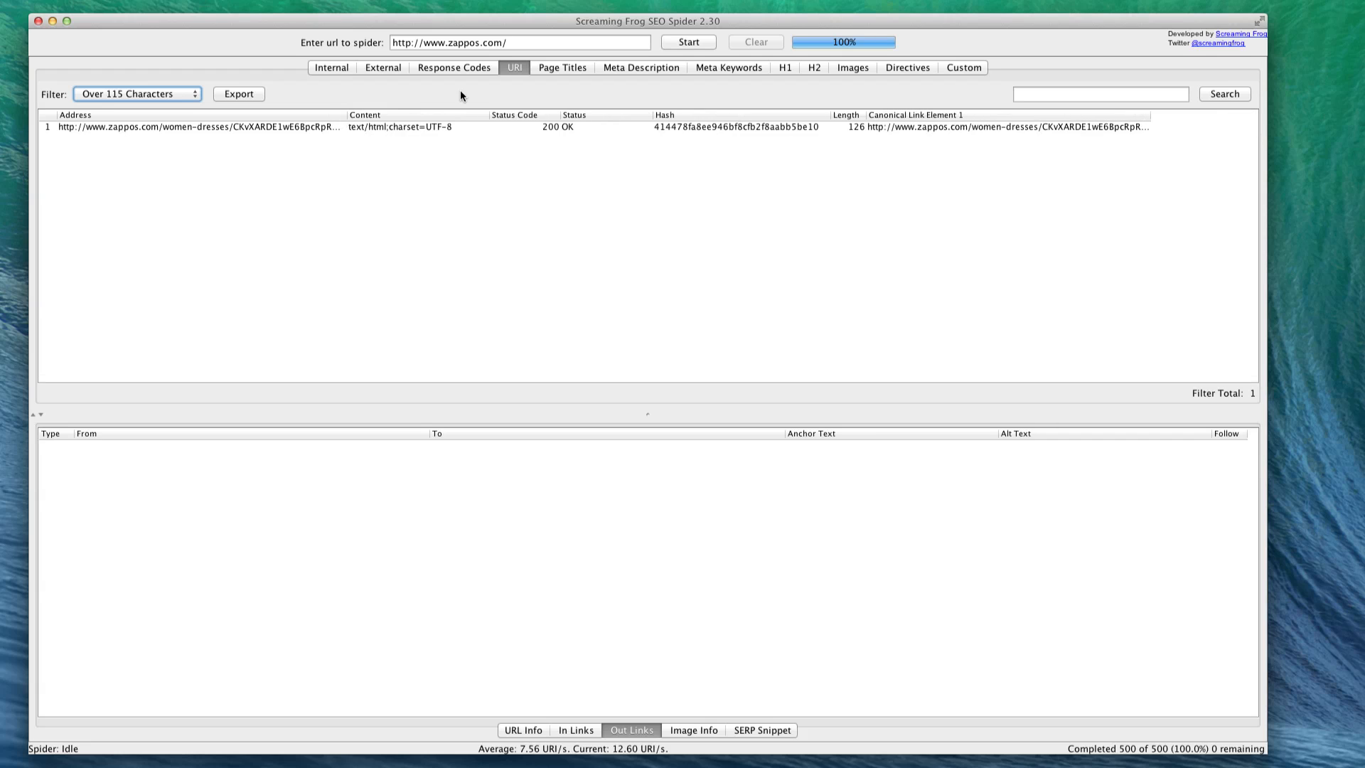
- Filter the page titles by Over 65 Characters, show the titles in full and select the VIONIC with Orthaheel Technology Josephine title
{"action": "left_click", "coordinate": [549, 71]}
{"action": "left_click", "coordinate": [135, 94]}
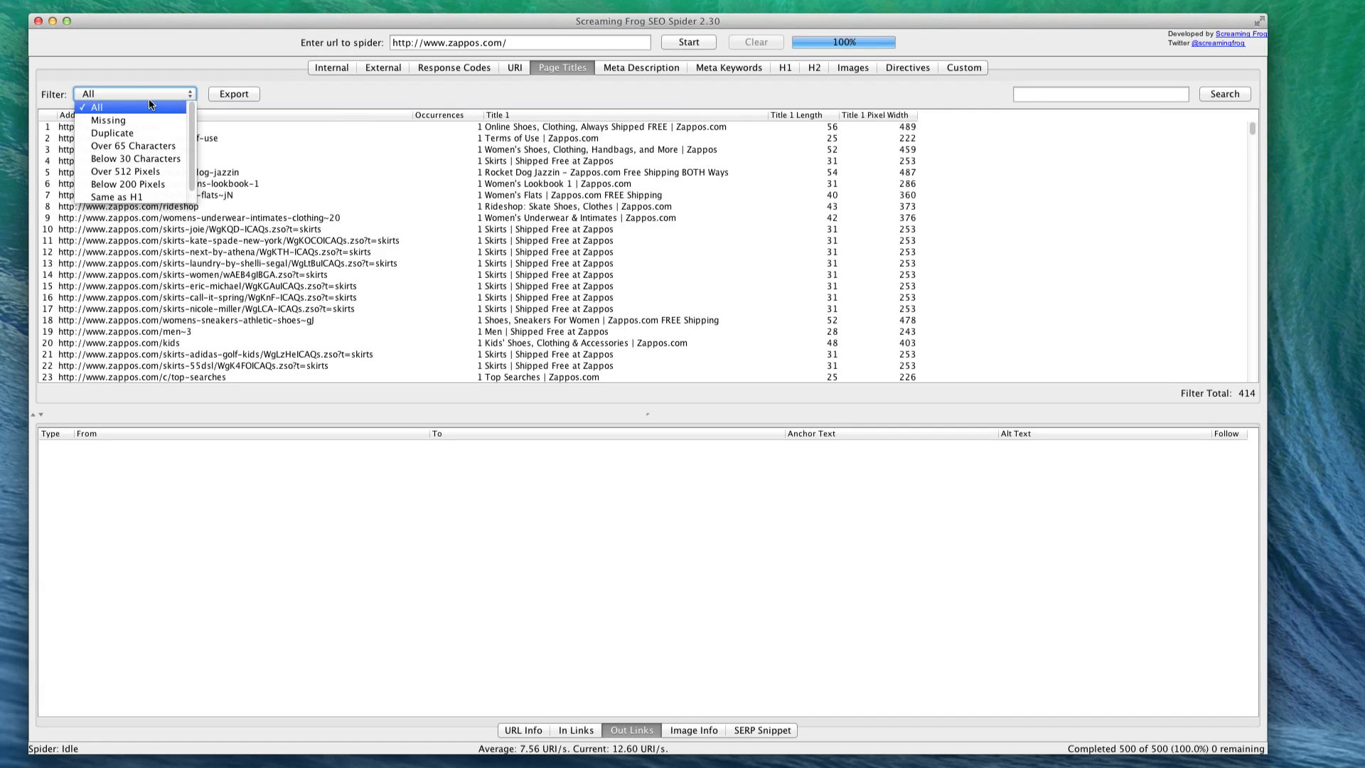
{"action": "scroll", "coordinate": [151, 148], "scroll_direction": "down", "scroll_amount": 1}
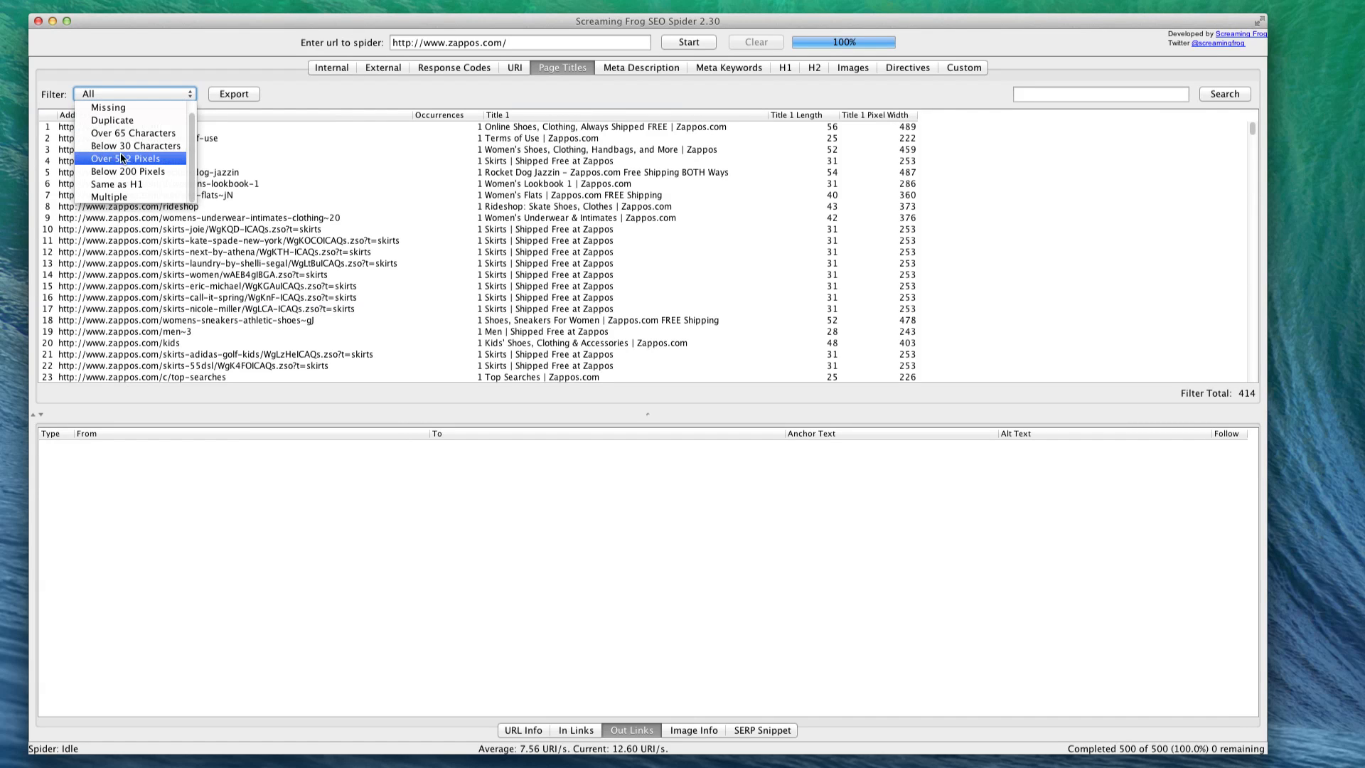
{"action": "left_click", "coordinate": [108, 134]}
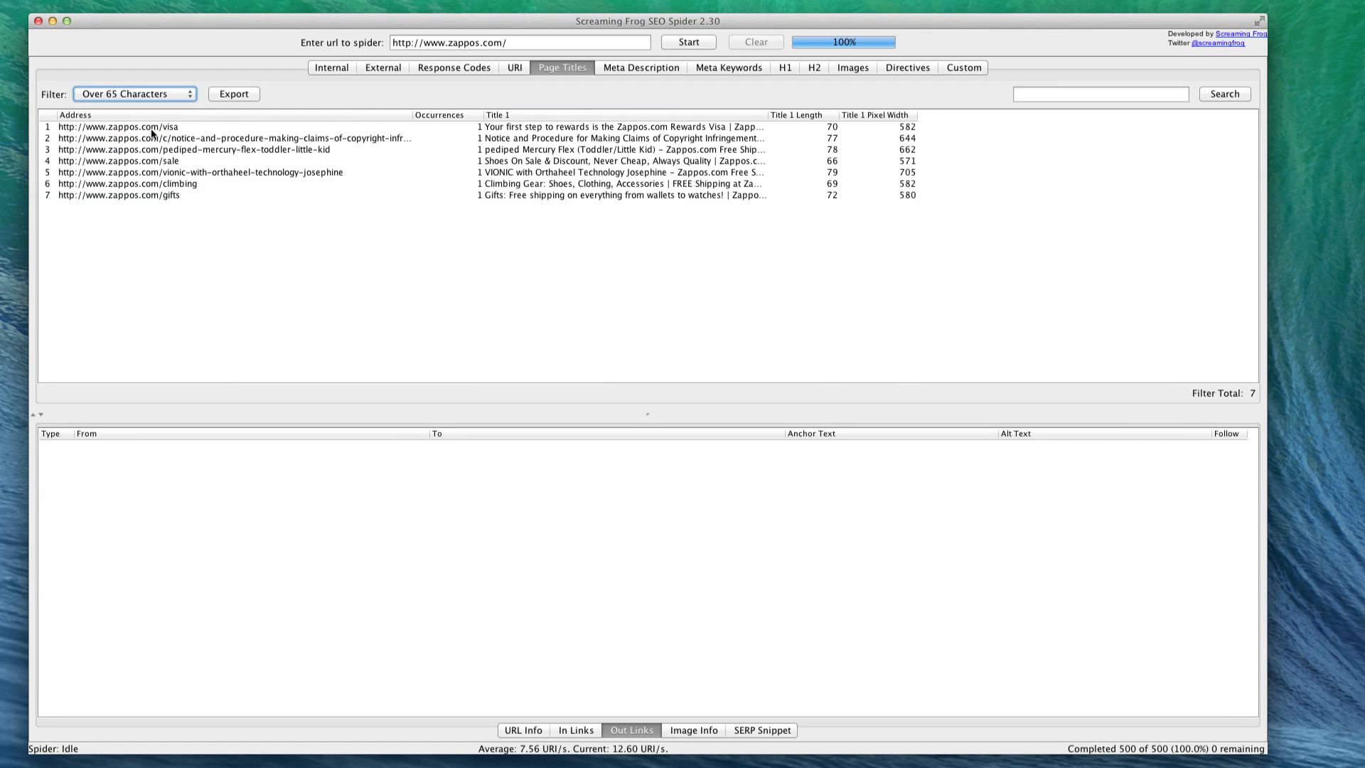
{"action": "left_click_drag", "start_coordinate": [765, 116], "coordinate": [854, 116]}
{"action": "left_click", "coordinate": [730, 174]}
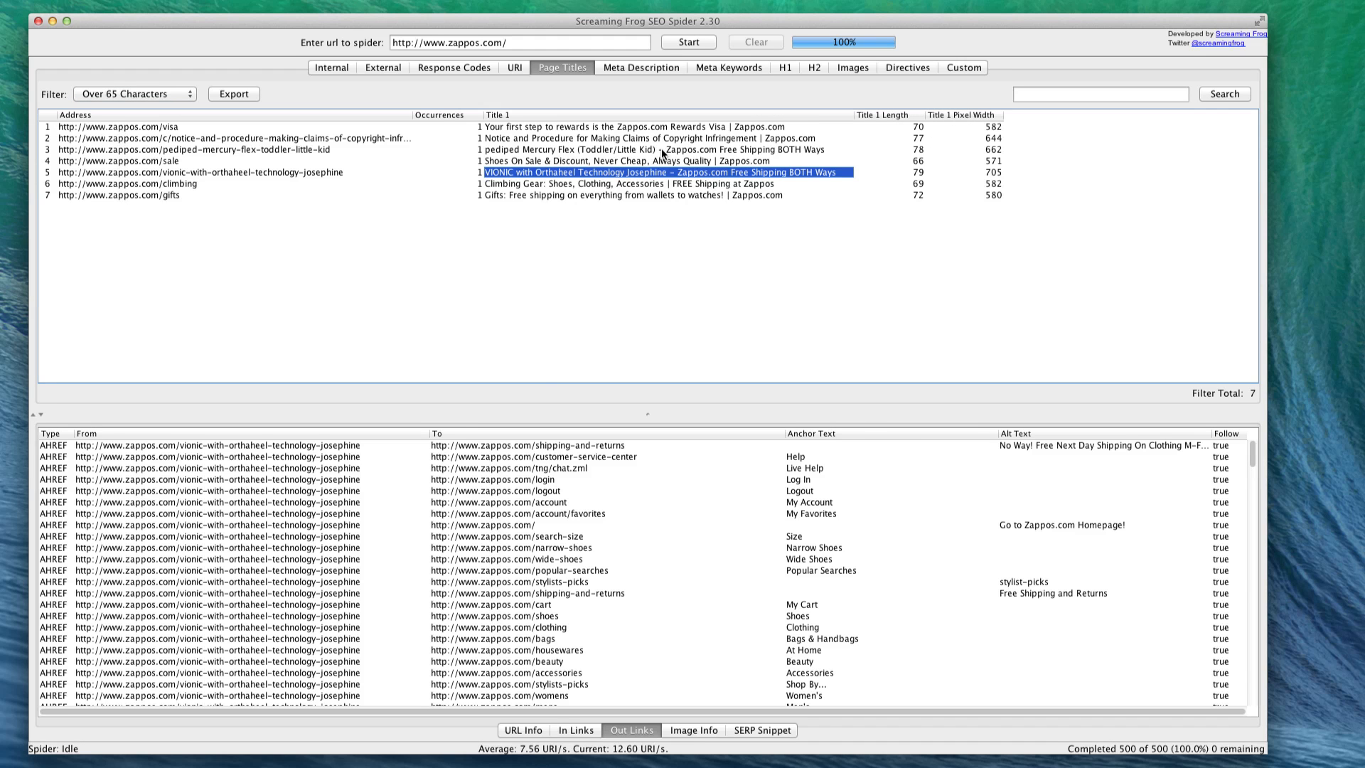
- Look over the meta descriptions and meta keywords, and filter the H1 headings by Missing
{"action": "left_click", "coordinate": [632, 67]}
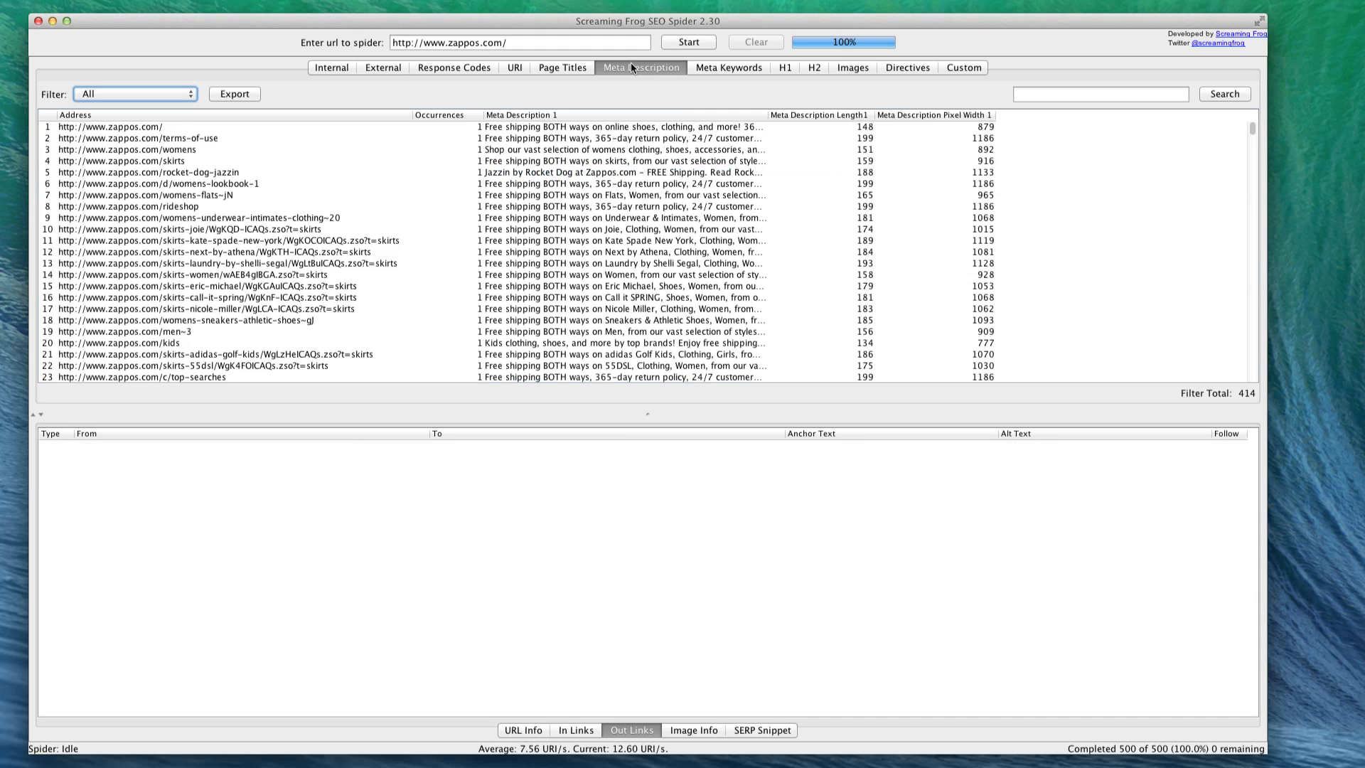
{"action": "left_click", "coordinate": [697, 67]}
{"action": "left_click", "coordinate": [787, 71]}
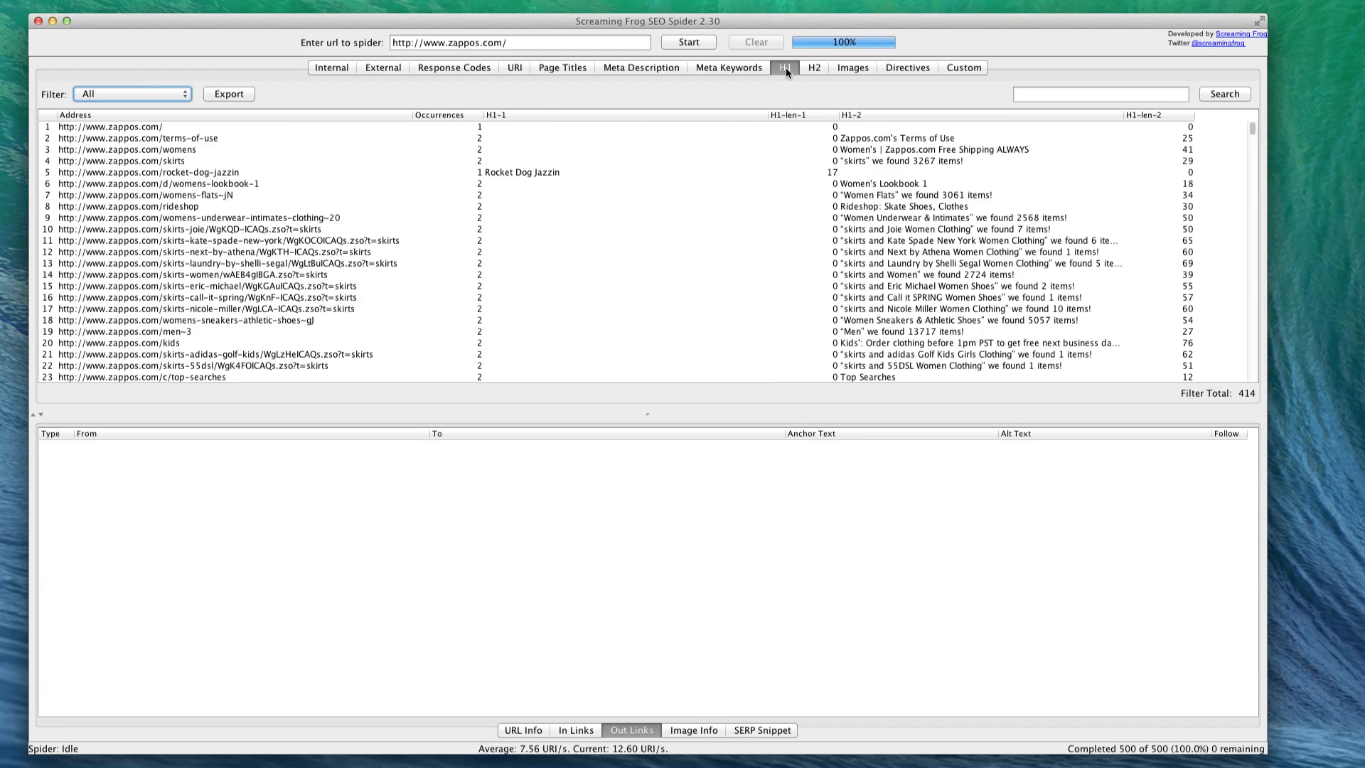
{"action": "left_click", "coordinate": [84, 97]}
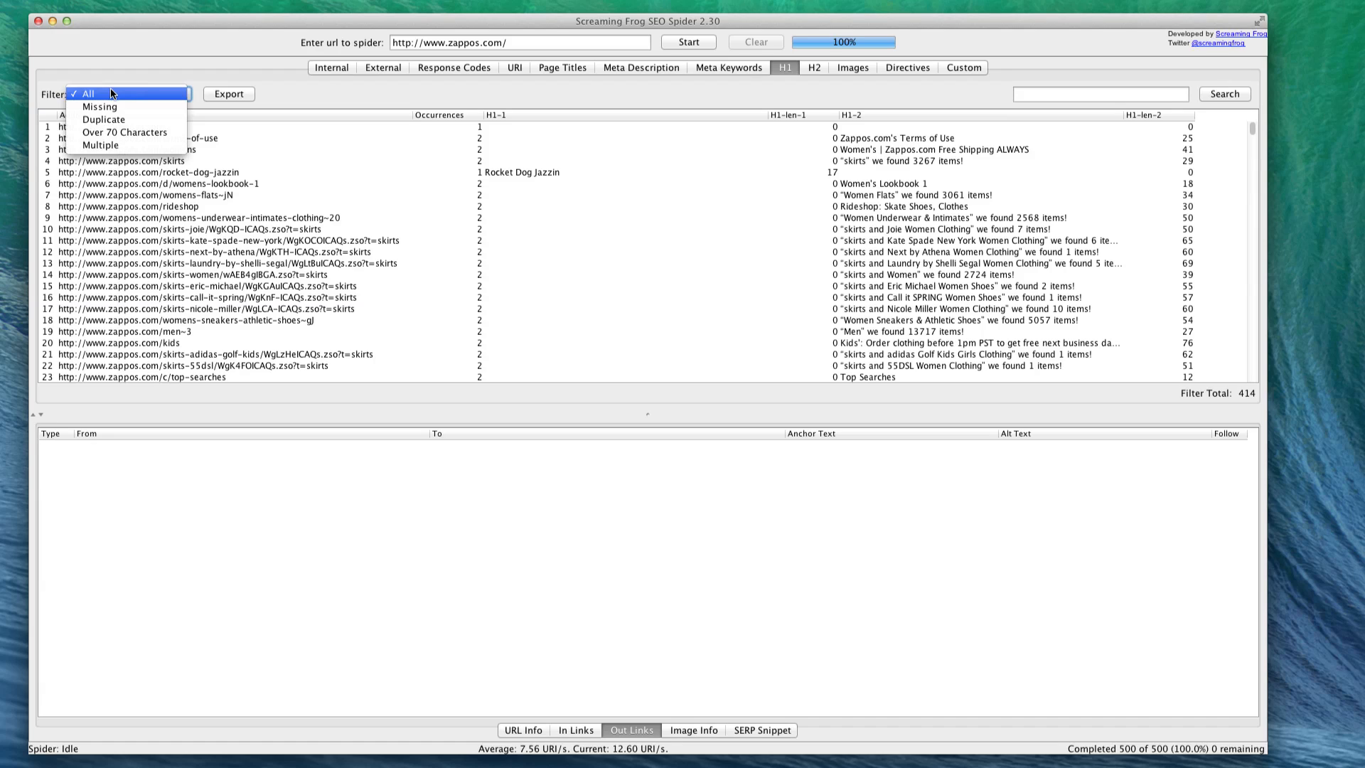
{"action": "left_click", "coordinate": [124, 107]}
{"action": "scroll", "coordinate": [184, 157], "scroll_direction": "down", "scroll_amount": 3}
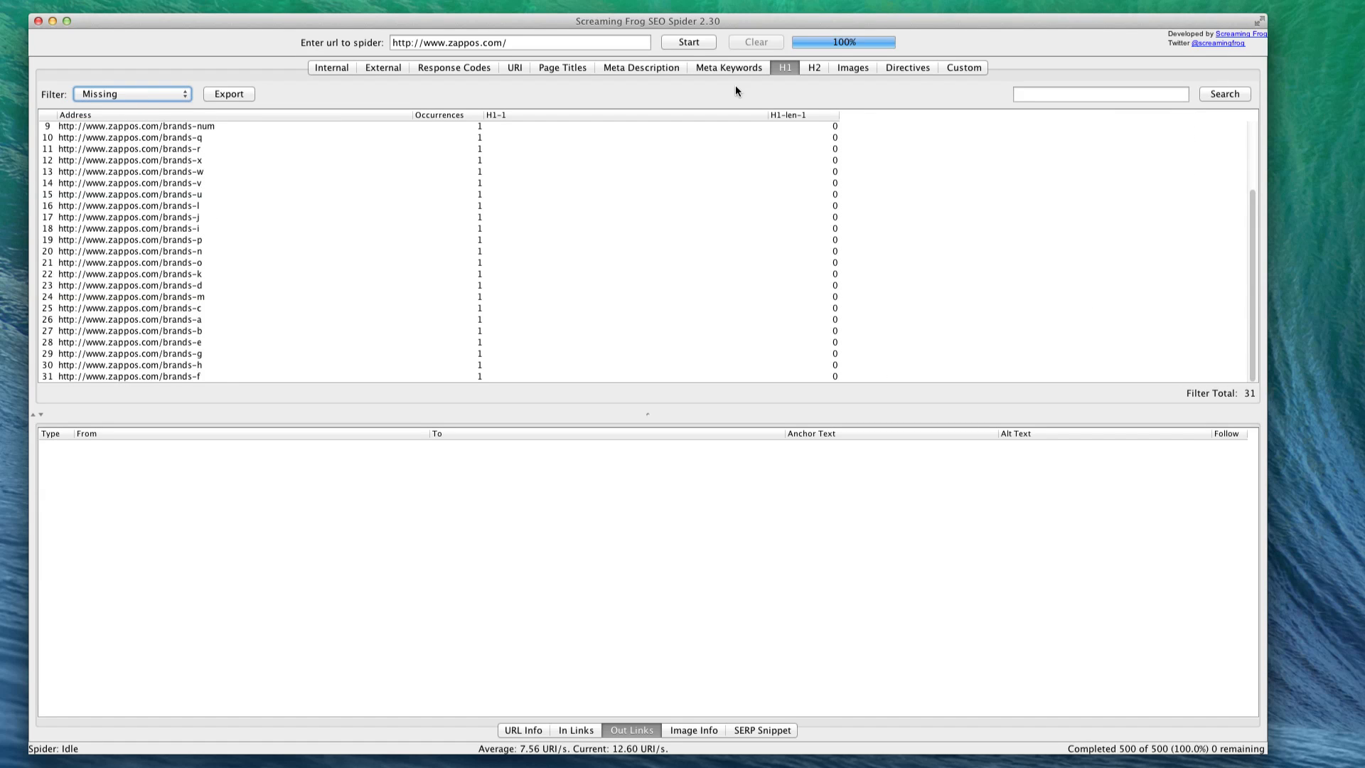
- Filter the H1 headings by Duplicate and look through the listed pages
{"action": "left_click", "coordinate": [155, 96]}
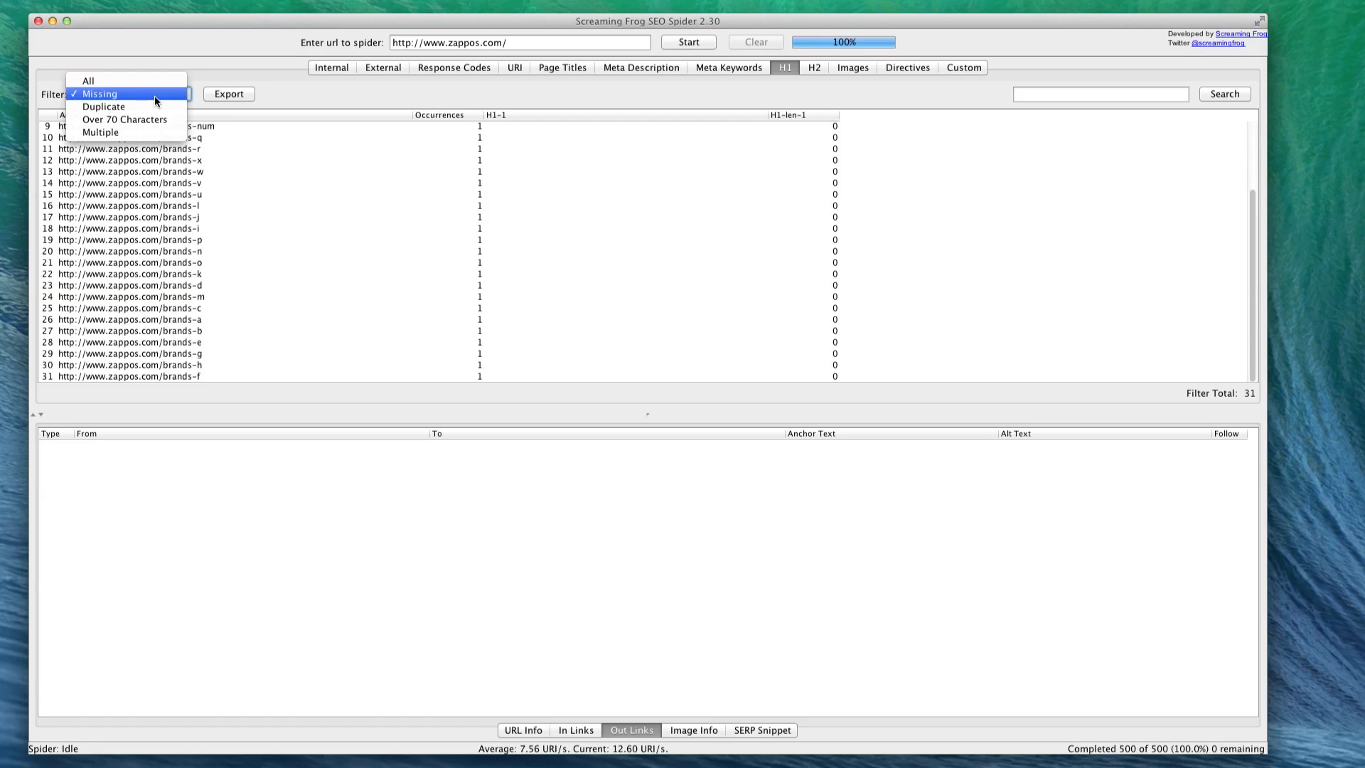
{"action": "left_click", "coordinate": [162, 107]}
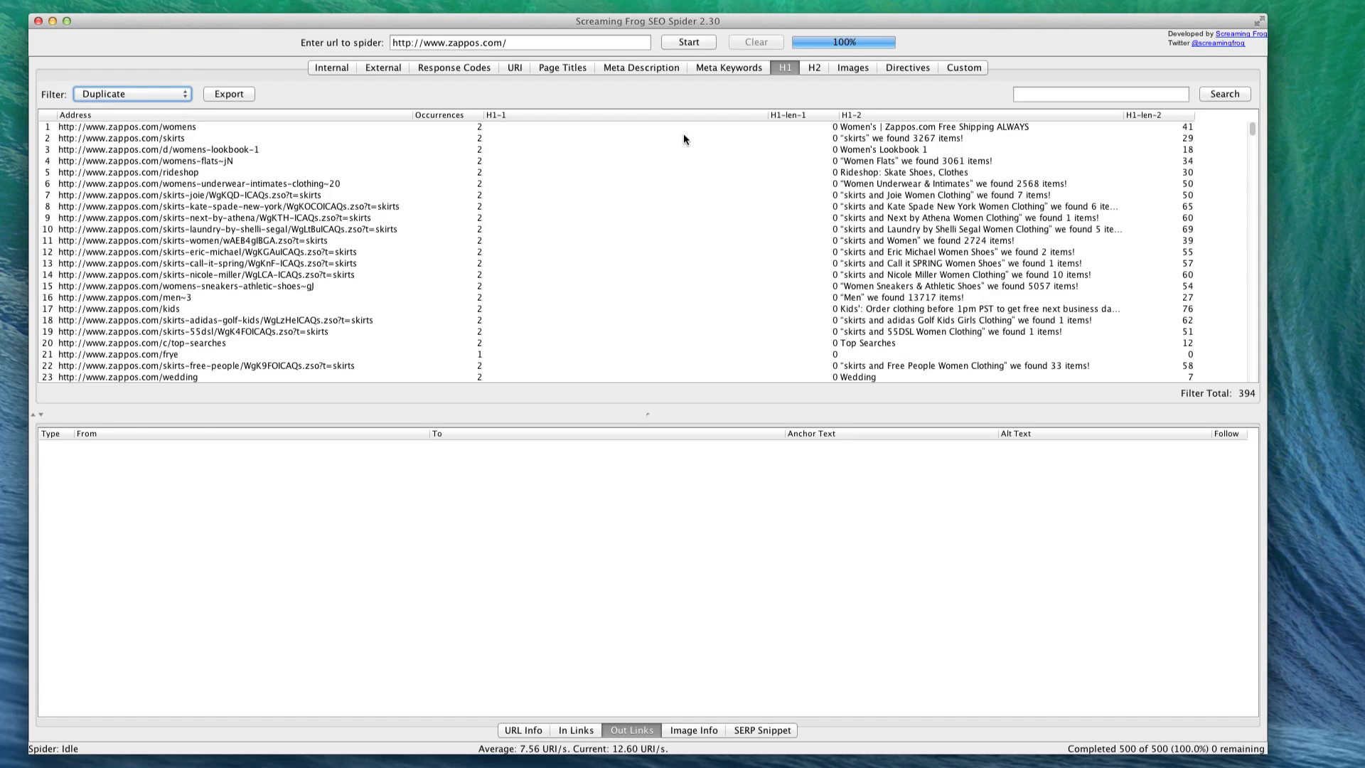
{"action": "scroll", "coordinate": [603, 178], "scroll_direction": "down", "scroll_amount": 20}
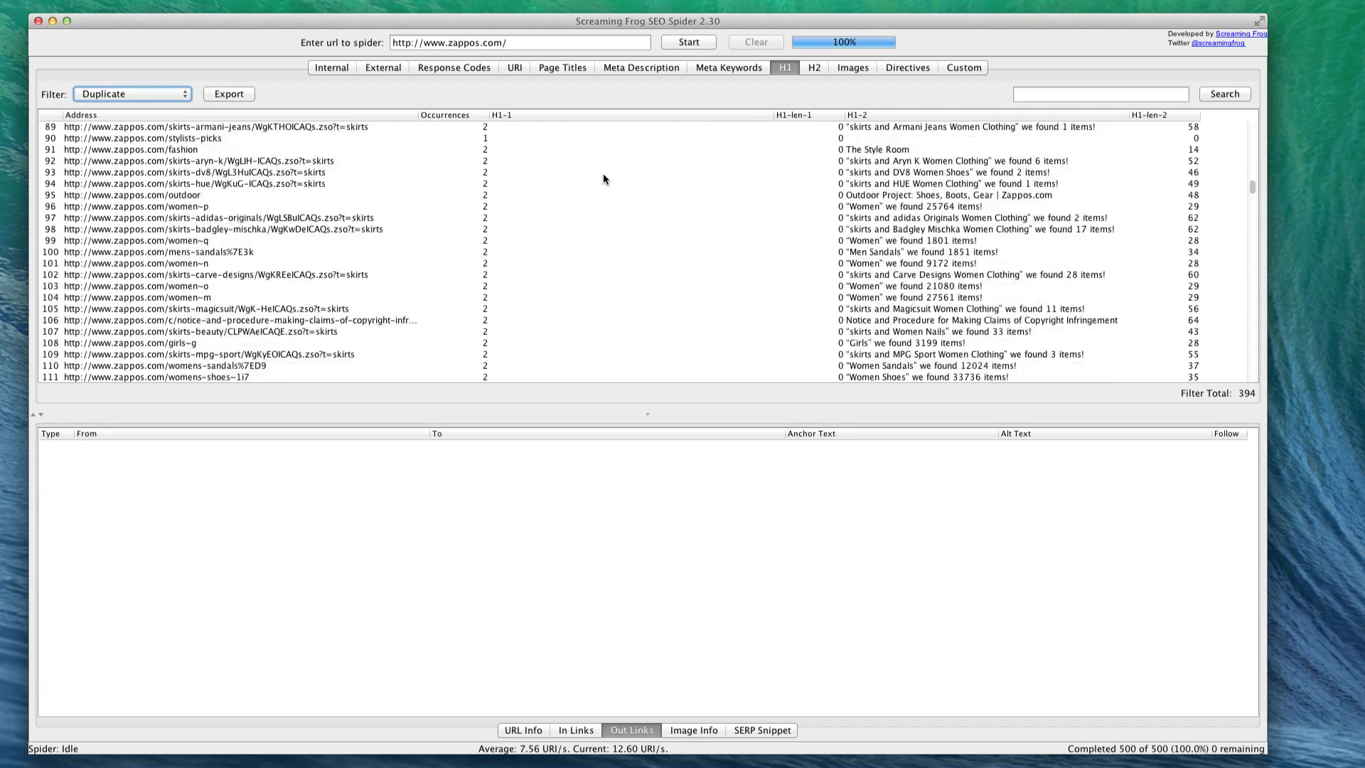
{"action": "scroll", "coordinate": [603, 179], "scroll_direction": "down", "scroll_amount": 7}
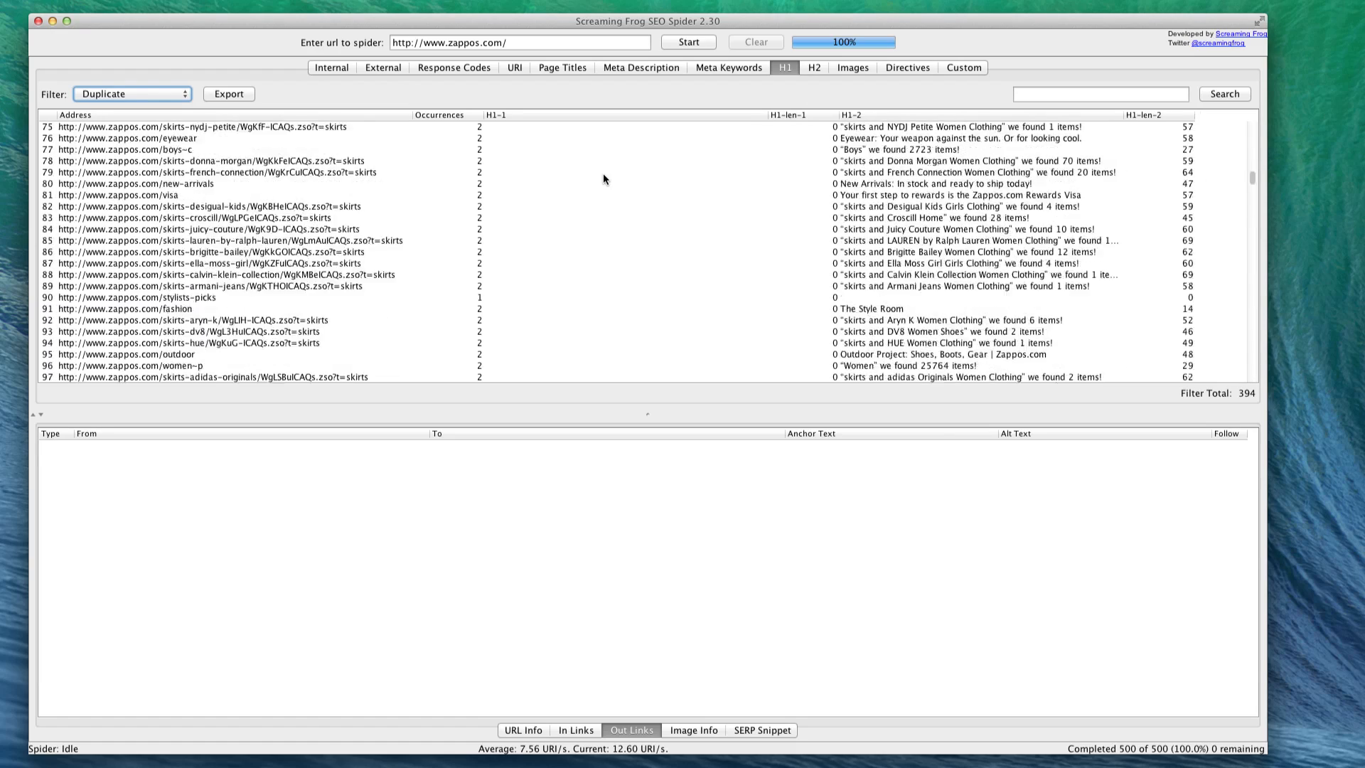
{"action": "scroll", "coordinate": [603, 178], "scroll_direction": "up", "scroll_amount": 20}
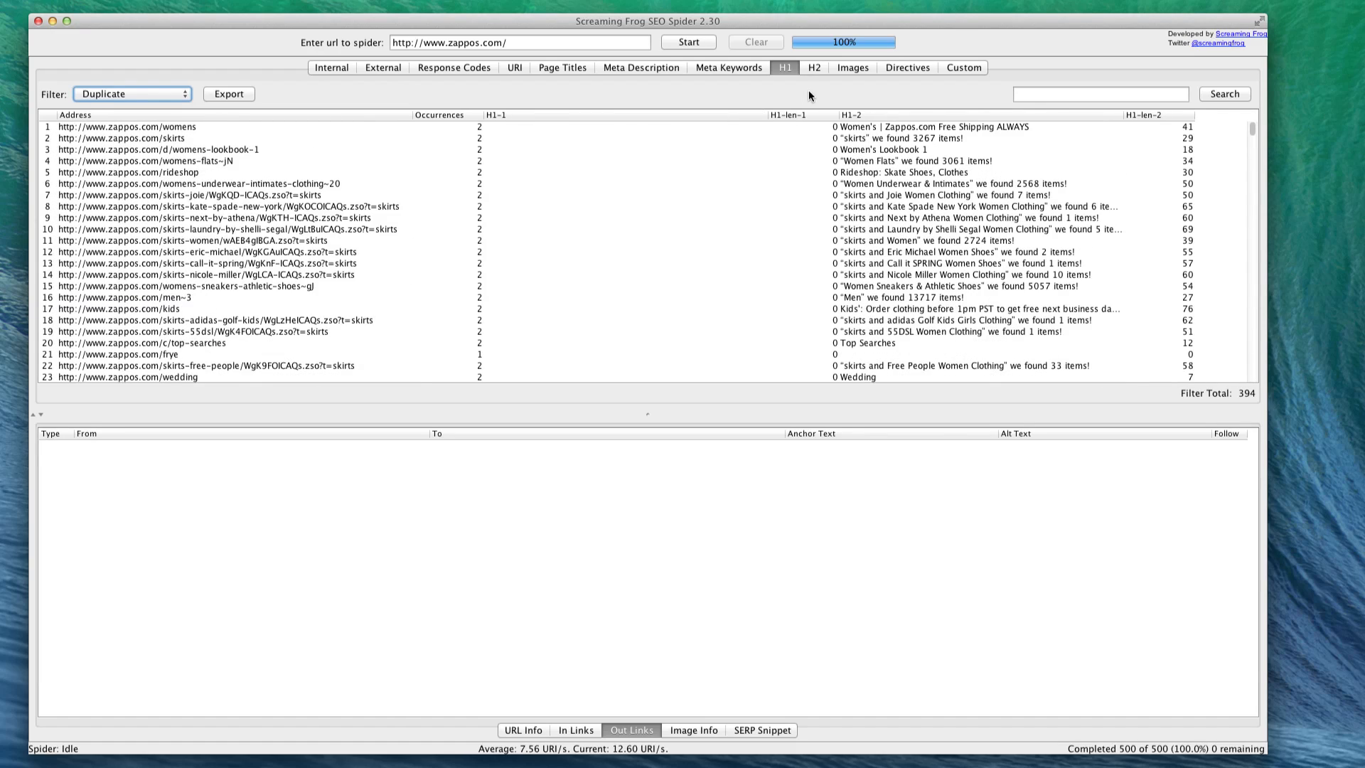
- View the H2 headings and filter the crawled images by Over 100 kb
{"action": "left_click", "coordinate": [823, 66]}
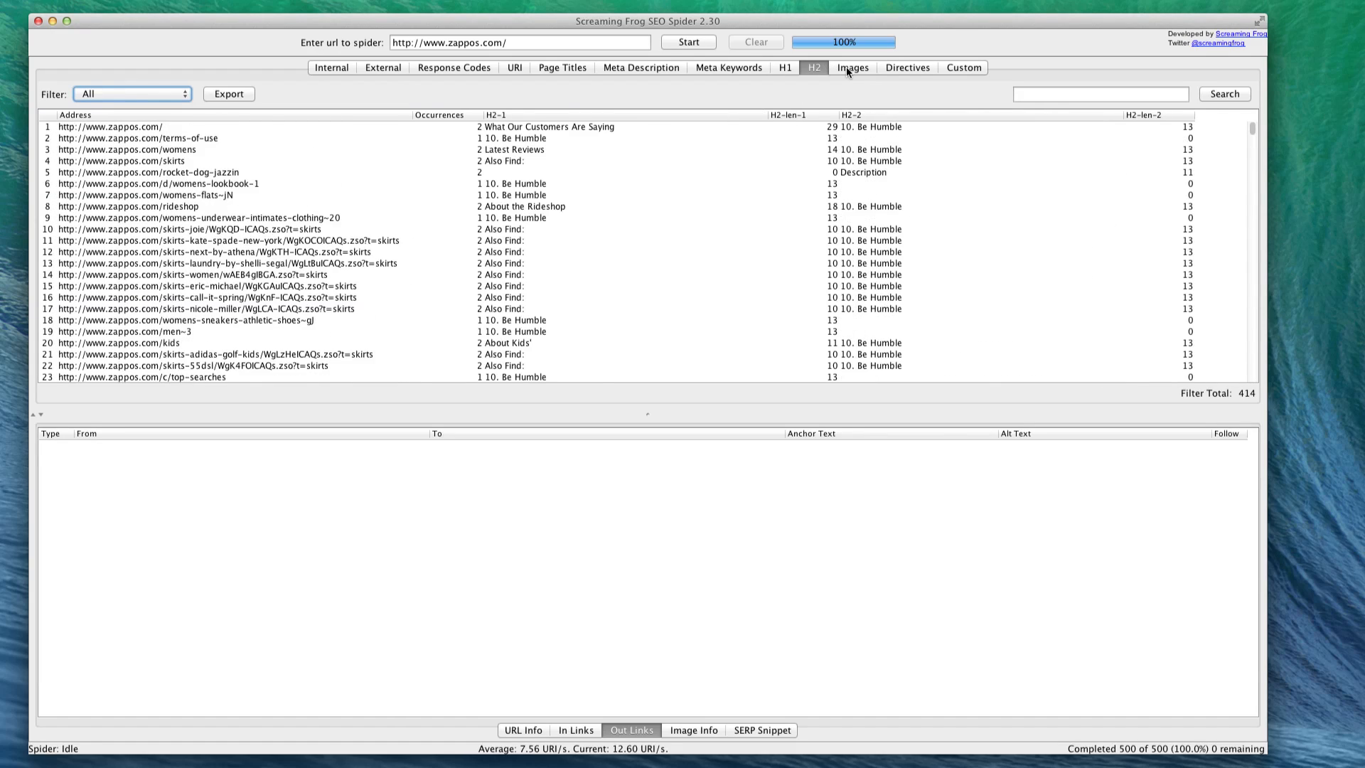
{"action": "left_click", "coordinate": [846, 66]}
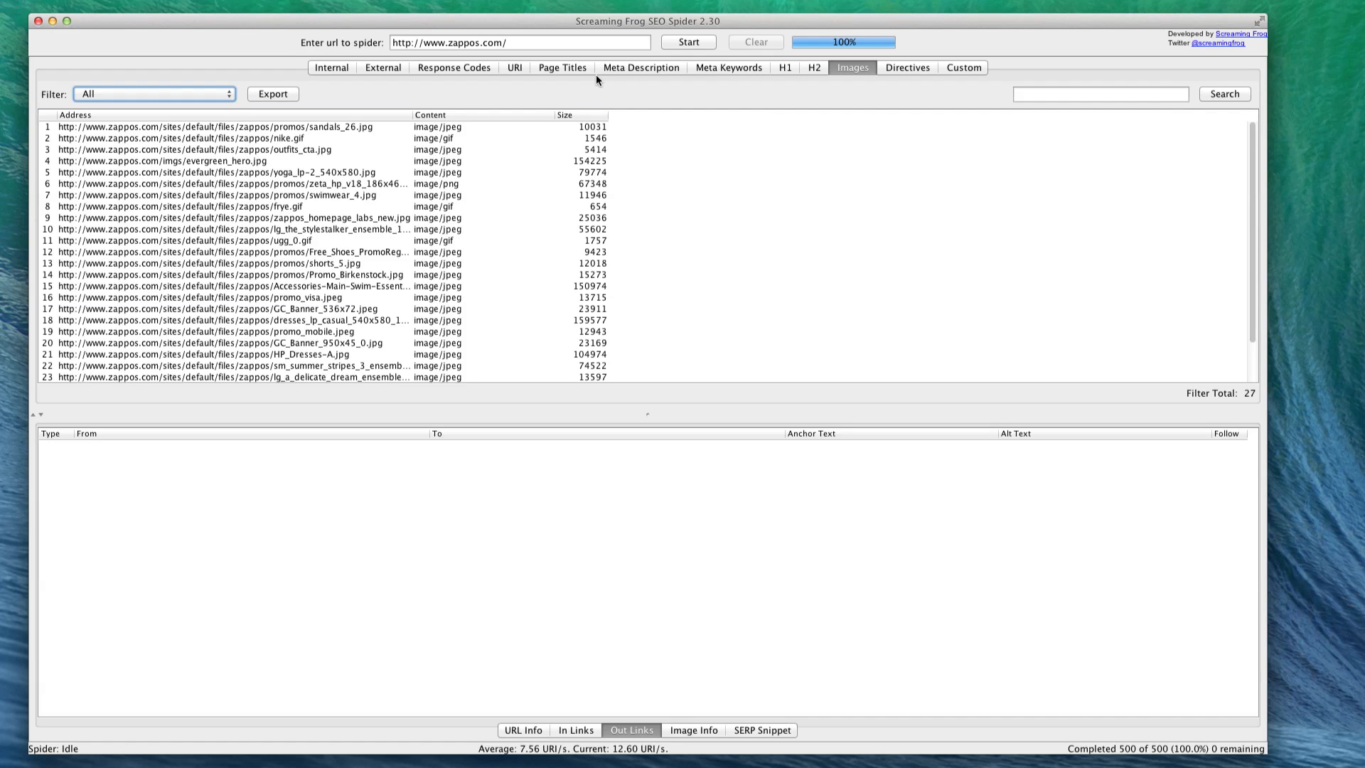
{"action": "left_click", "coordinate": [135, 95]}
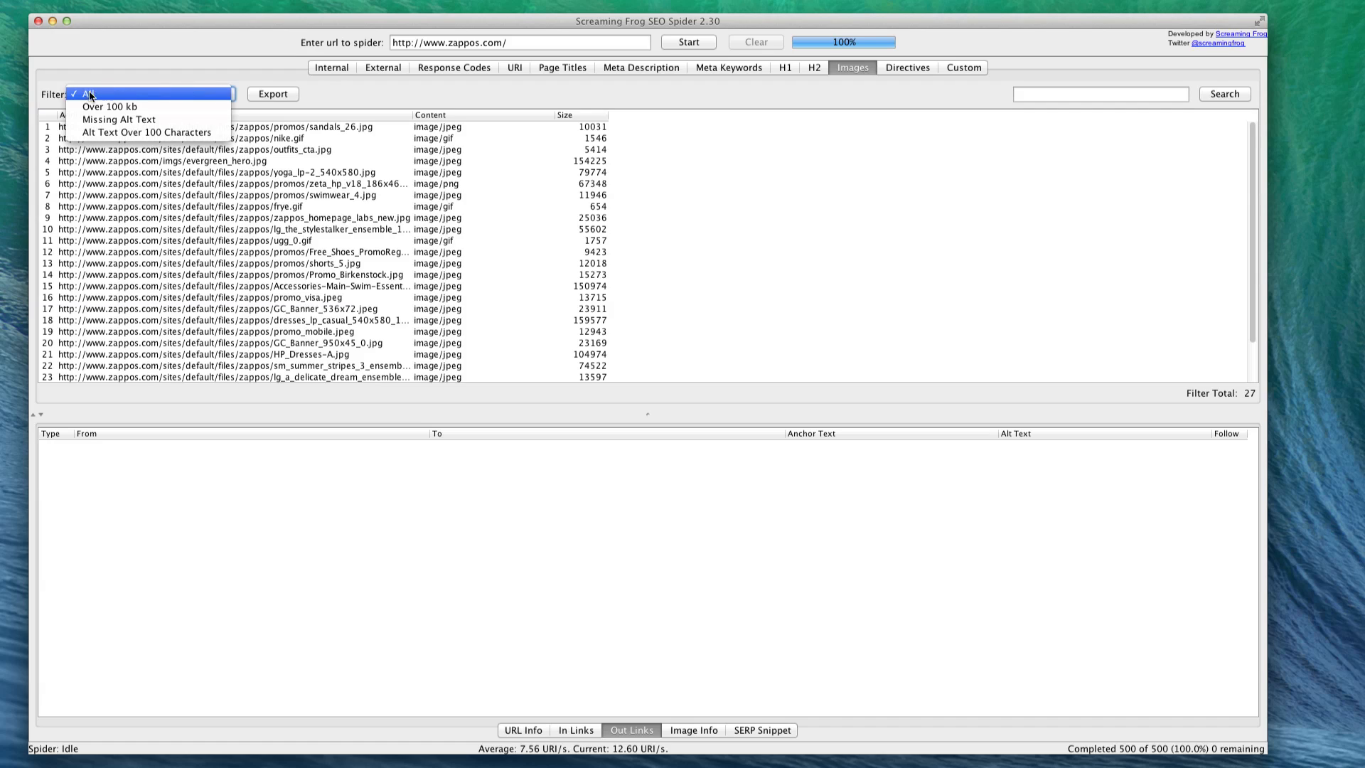
{"action": "left_click", "coordinate": [100, 106]}
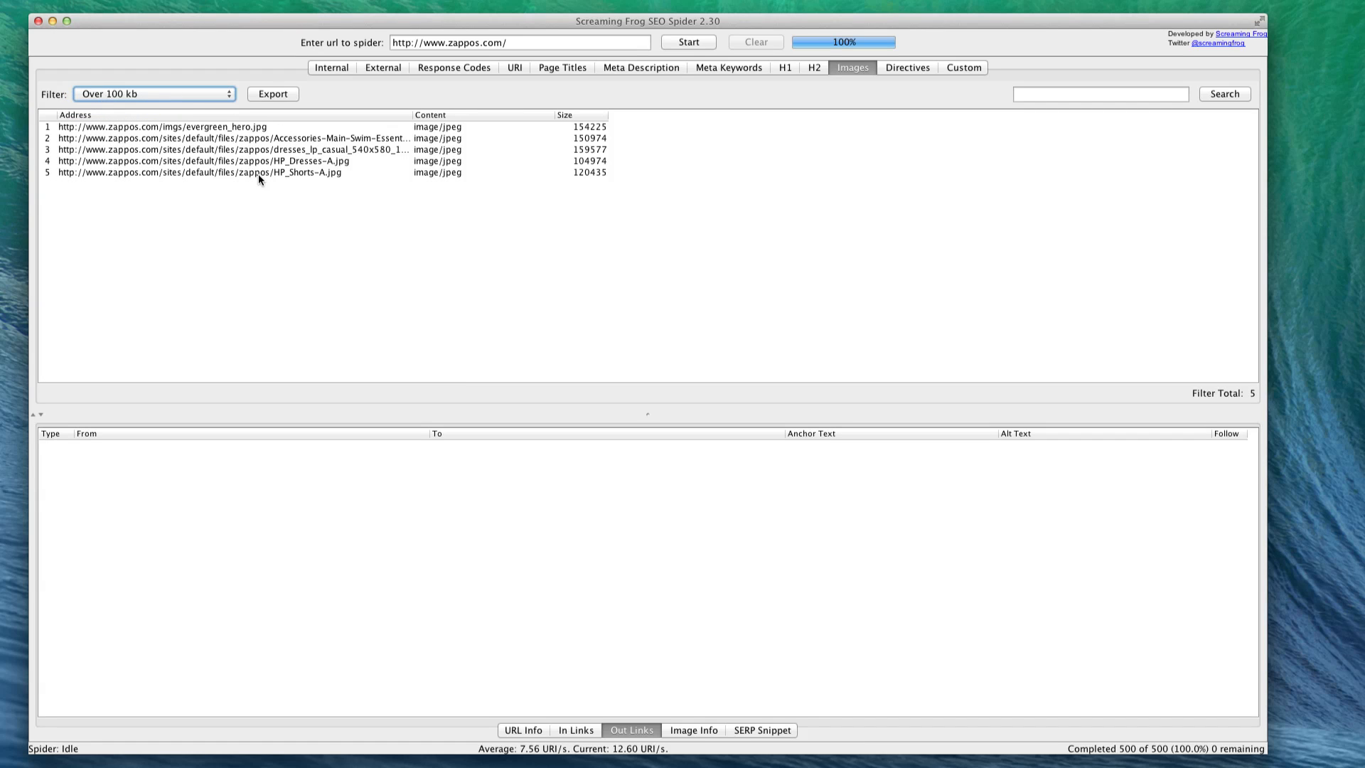
- Filter the images by Missing Alt Text and Alt Text Over 100 Characters, and reset the filter to All
{"action": "left_click", "coordinate": [178, 92]}
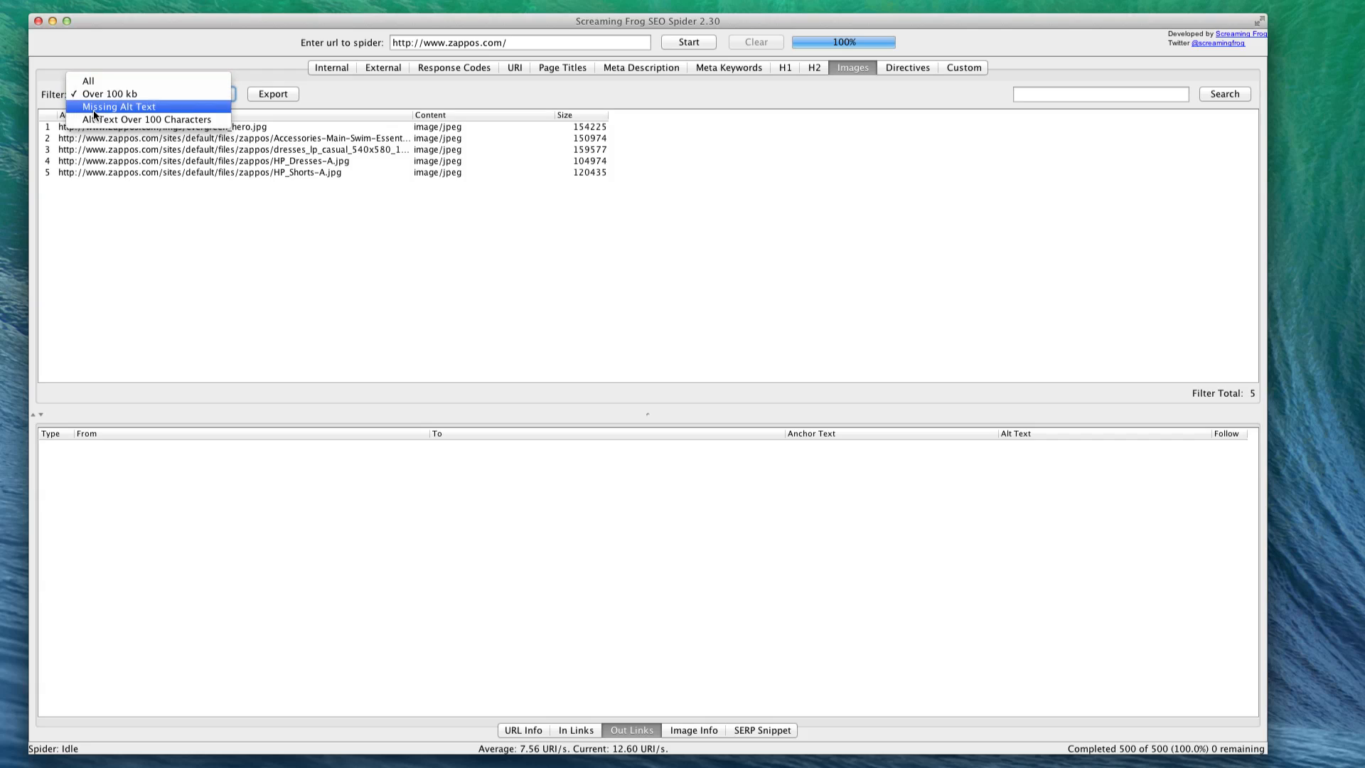
{"action": "left_click", "coordinate": [151, 108]}
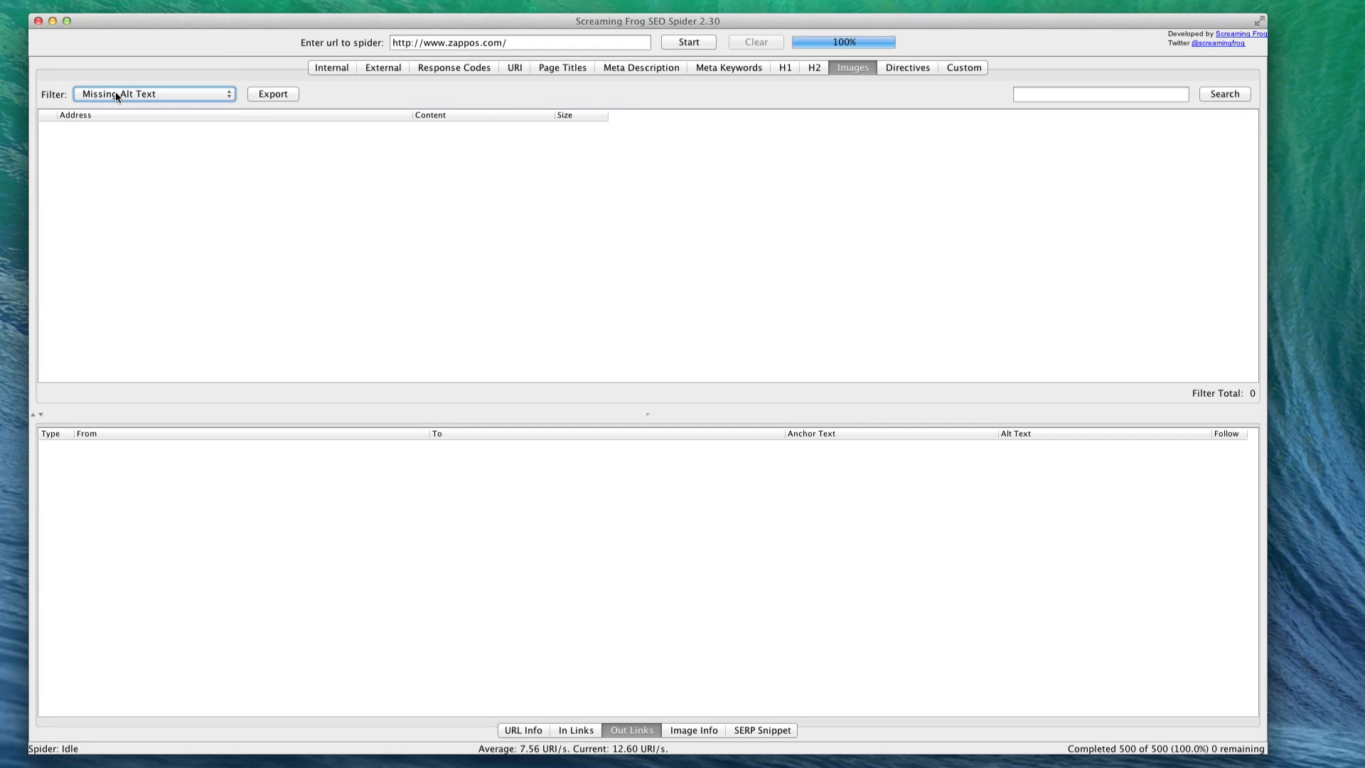
{"action": "left_click", "coordinate": [121, 93]}
{"action": "left_click", "coordinate": [171, 119]}
{"action": "left_click", "coordinate": [162, 101]}
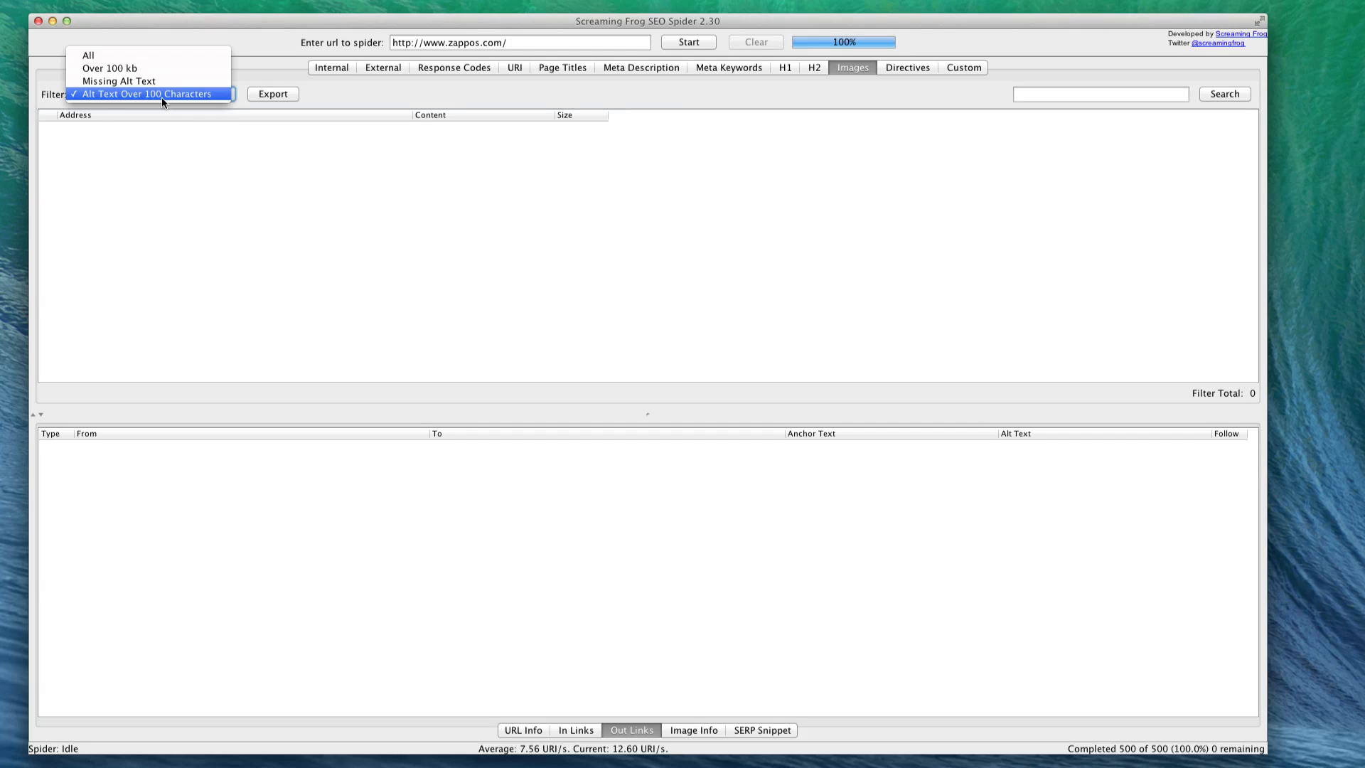
{"action": "left_click", "coordinate": [104, 53]}
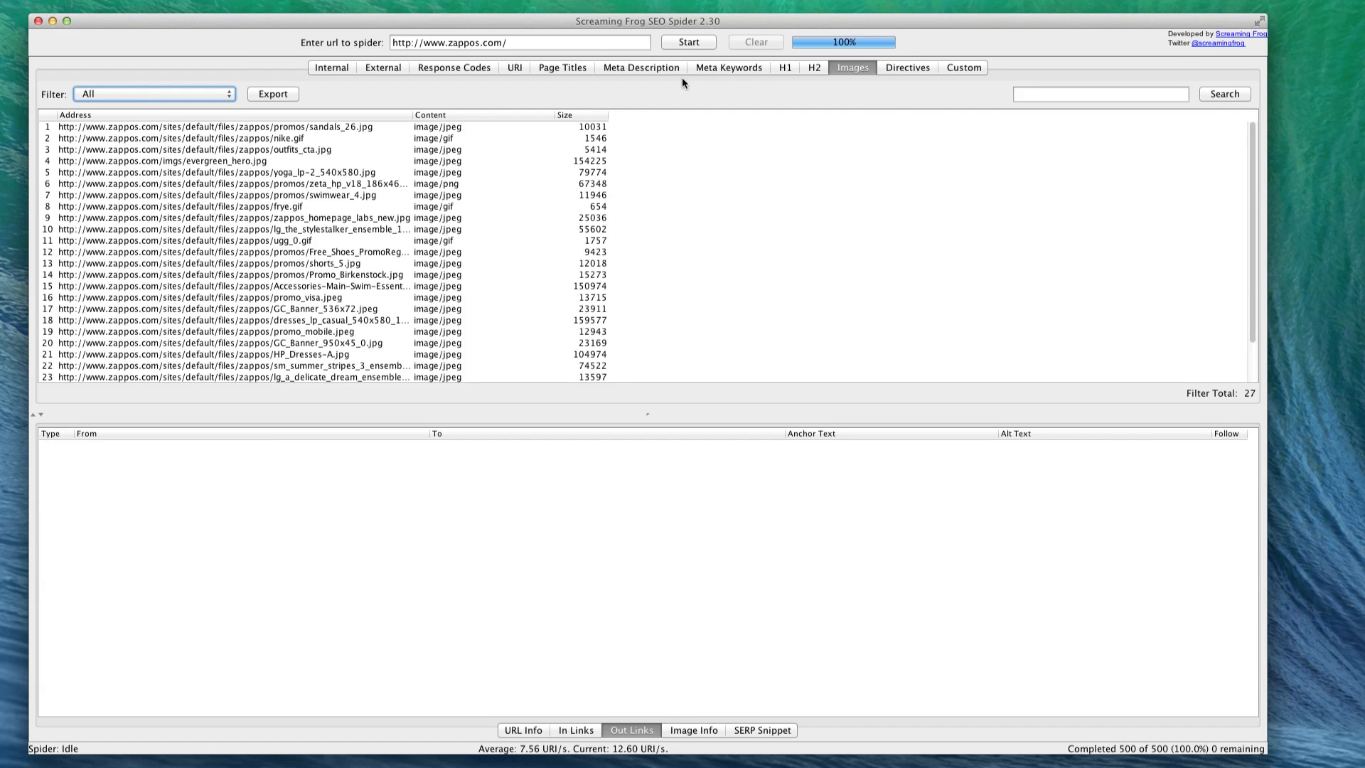
- Revisit the internal HTML pages and the page titles over 65 characters, and select the zappos.com/gifts and zappos.com/visa pages
{"action": "left_click", "coordinate": [322, 69]}
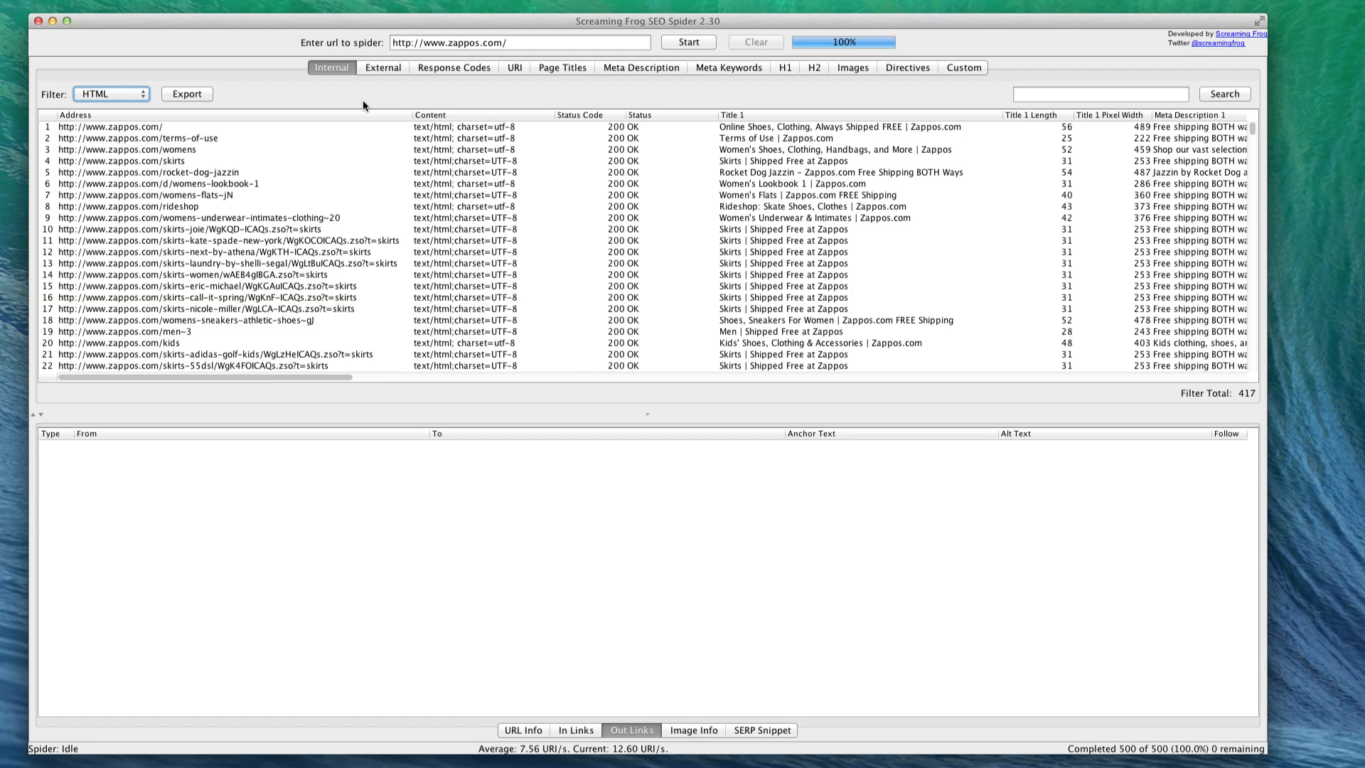
{"action": "left_click", "coordinate": [562, 67]}
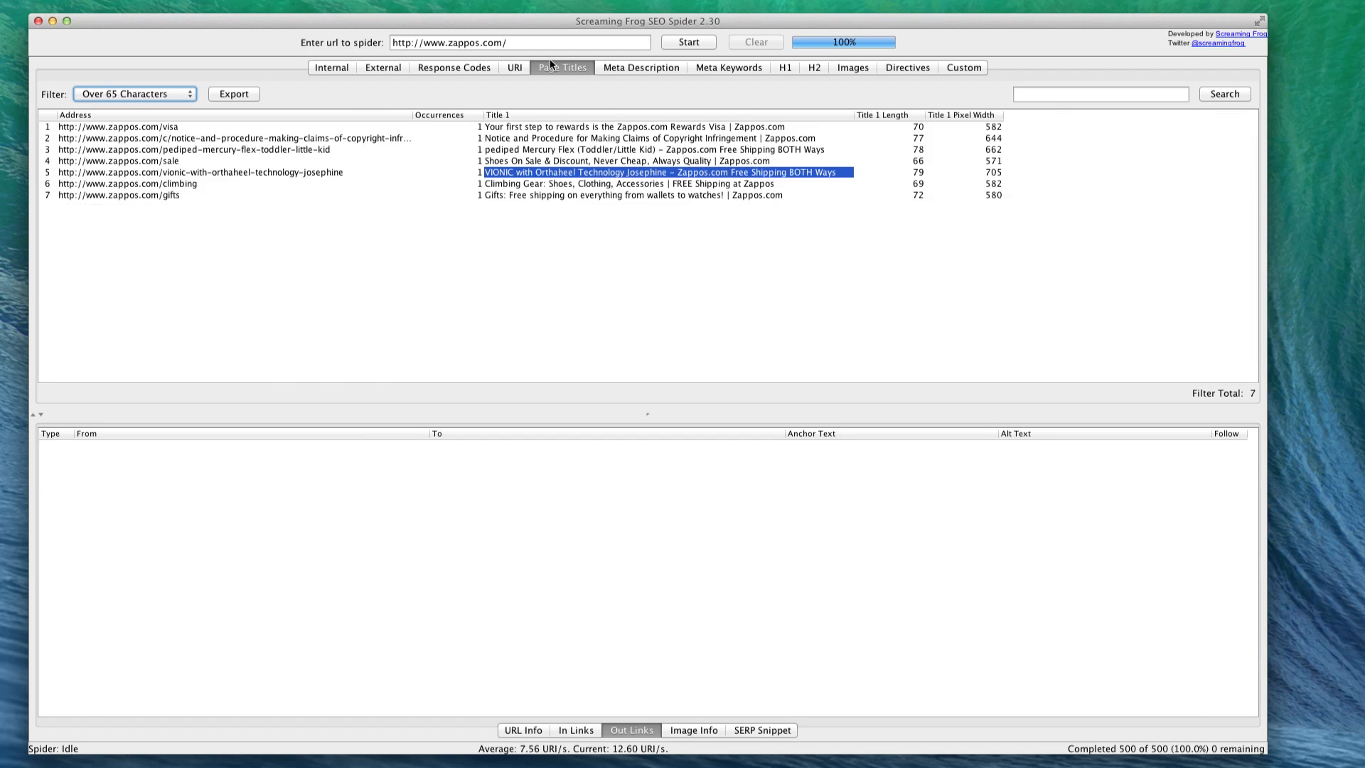
{"action": "left_click", "coordinate": [171, 197]}
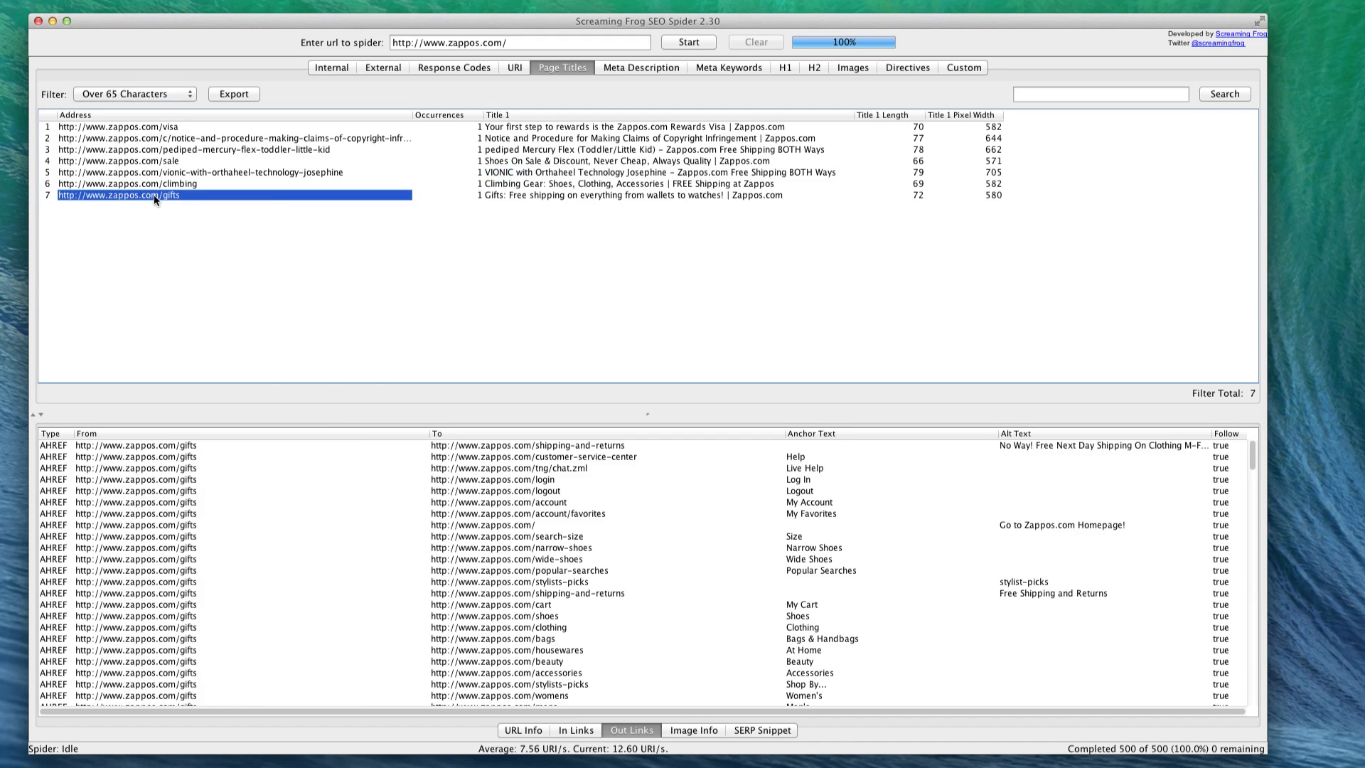
{"action": "left_click", "coordinate": [107, 129], "text": "shift"}
- Examine the SERP snippet of the zappos.com/sale page, highlighting the title's truncated characters and remaining pixels
{"action": "left_click", "coordinate": [227, 94]}
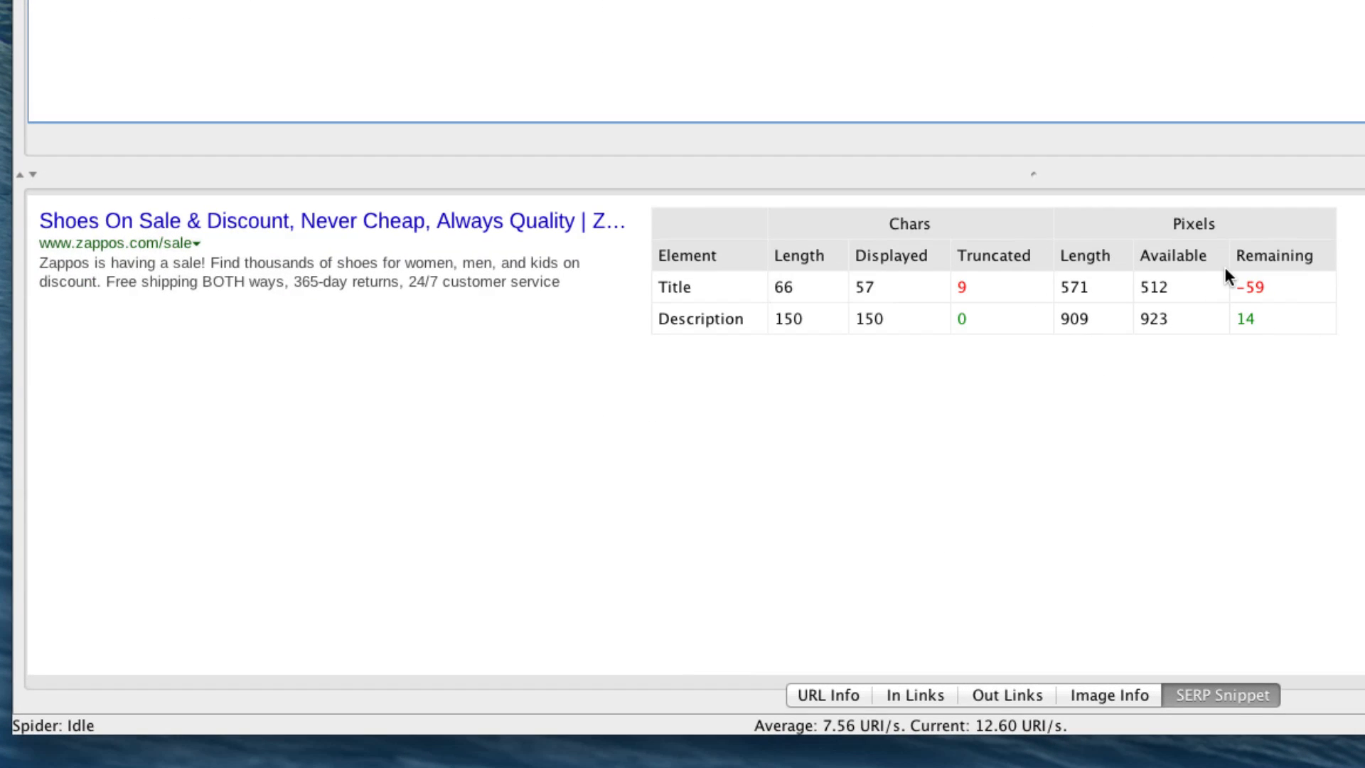
{"action": "double_click", "coordinate": [962, 287]}
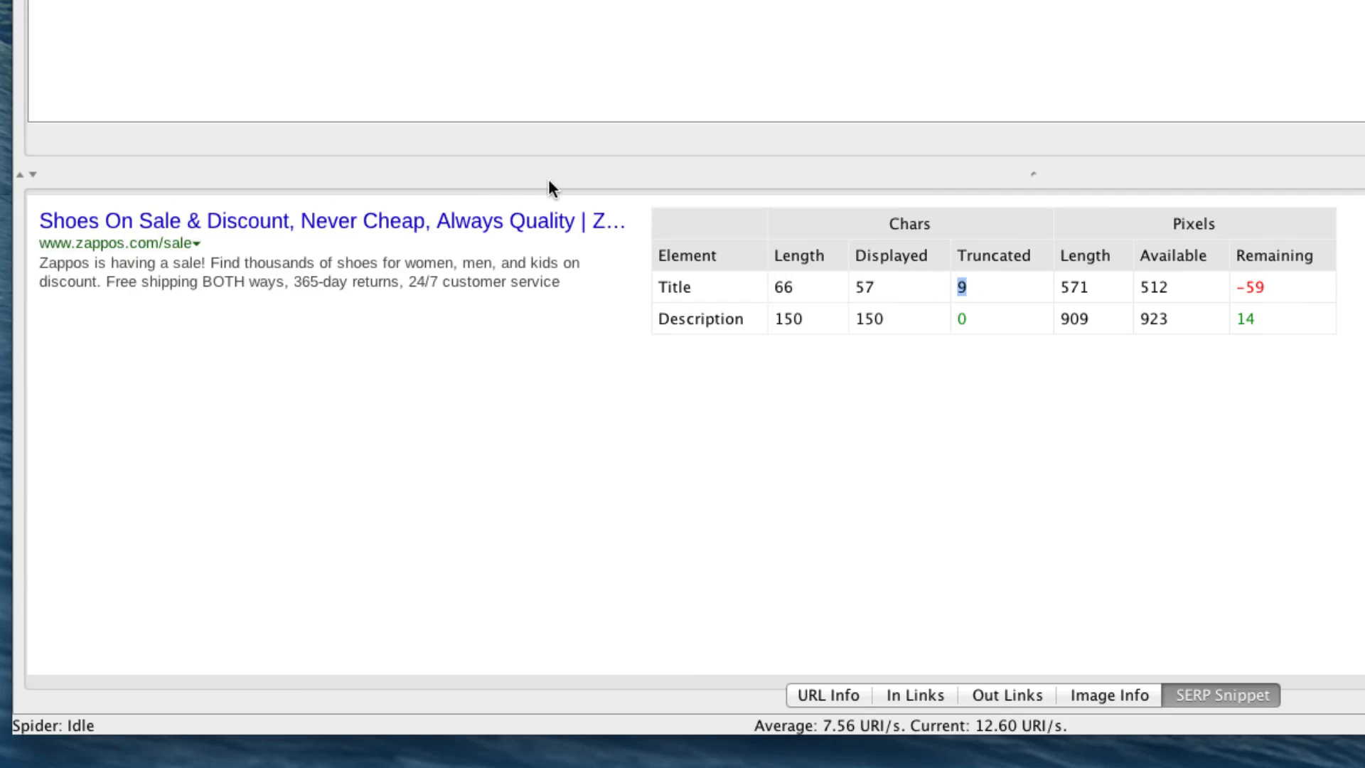
{"action": "double_click", "coordinate": [1243, 289]}
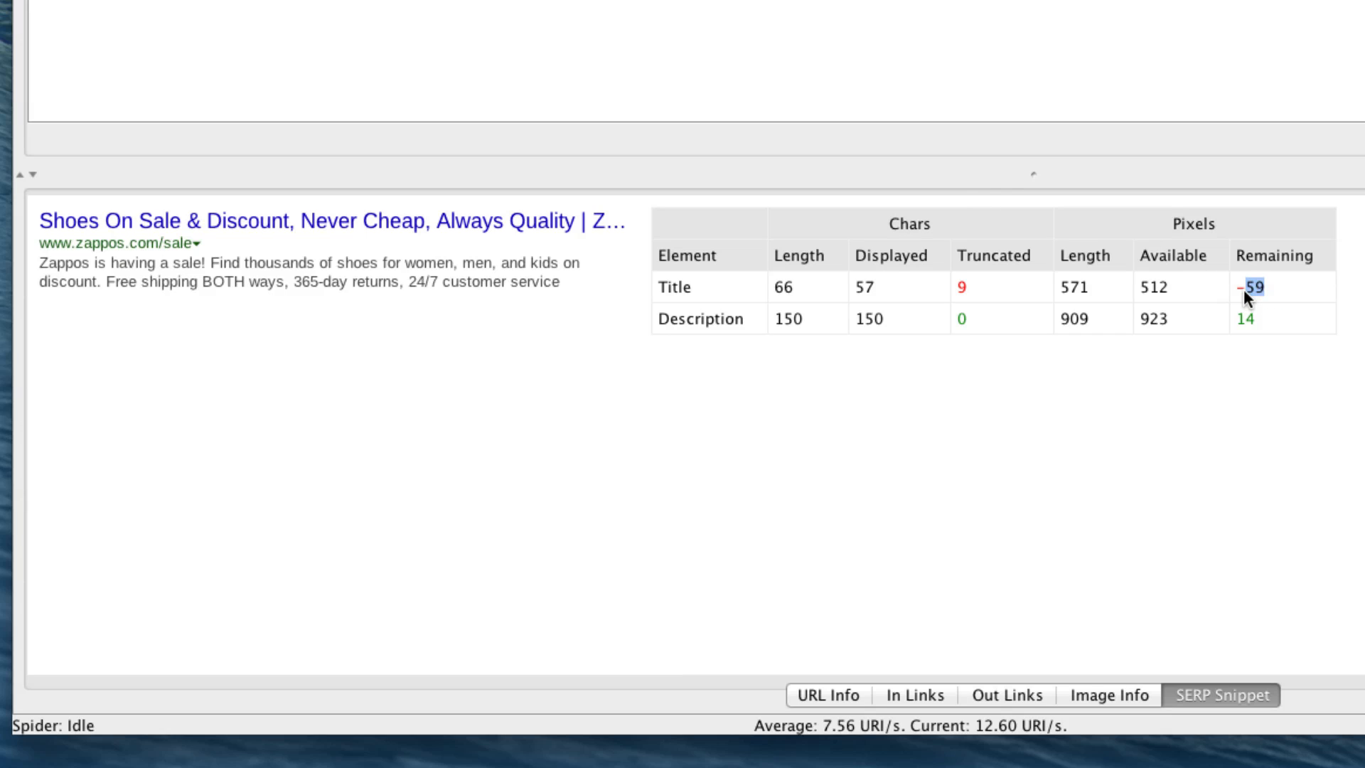